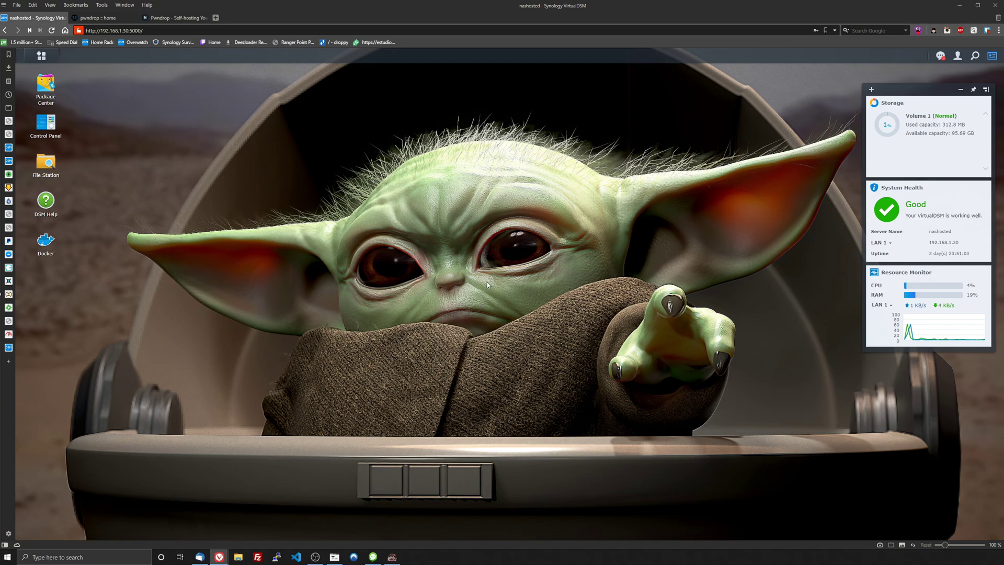
Step: Switch to the Pwndrop article tab and scroll back up to its title and introduction
key(ctrl+Tab)
scroll(222, 220, up, 15)
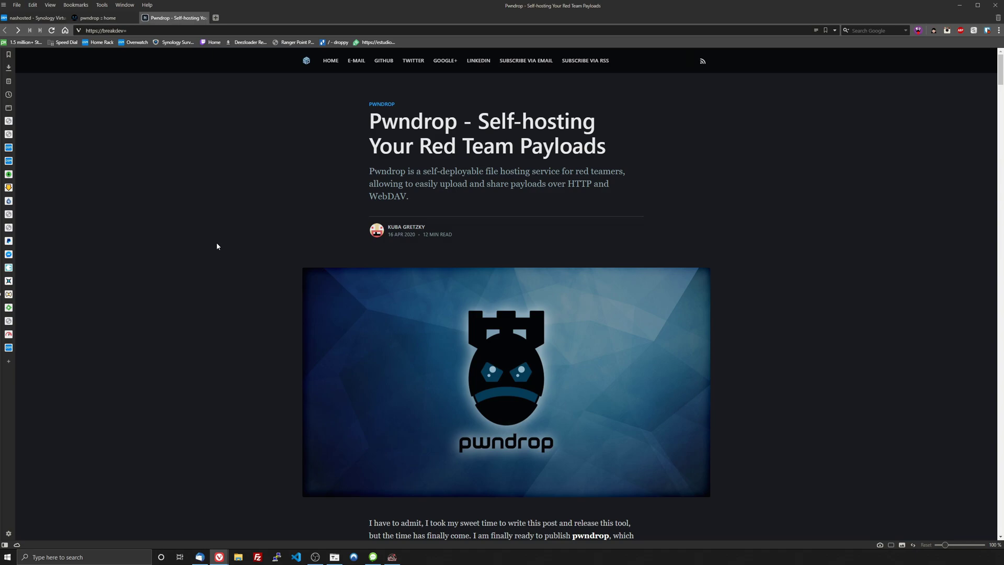
Step: Back on the DSM desktop, search Package Center for 'docker' to find the installed Docker package
click(34, 18)
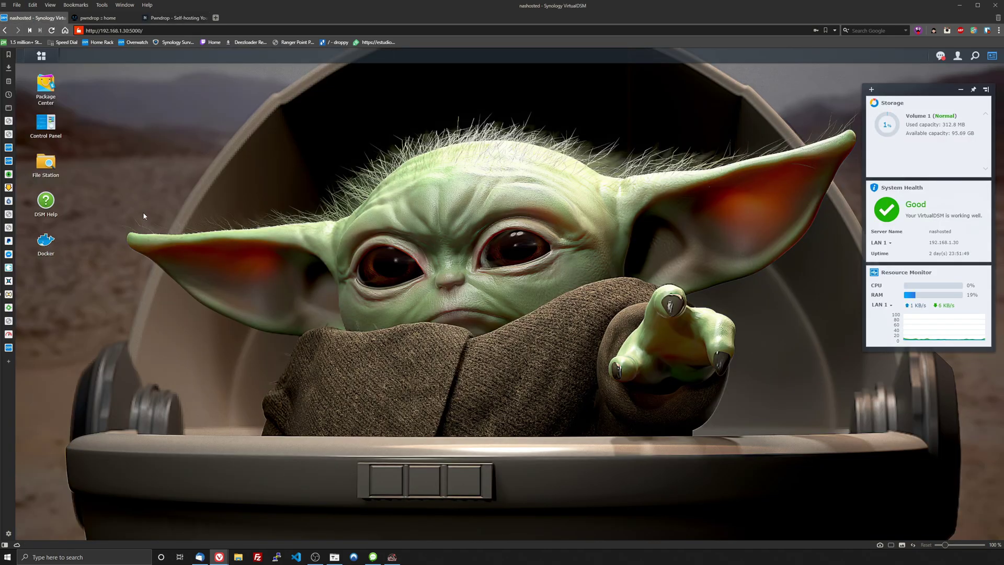
click(45, 86)
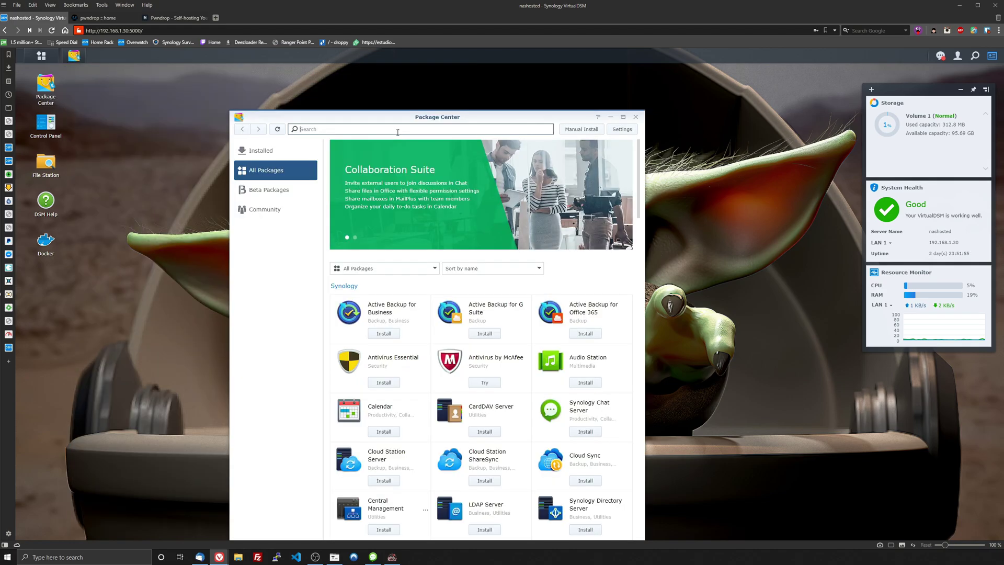
click(397, 129)
text(docker)
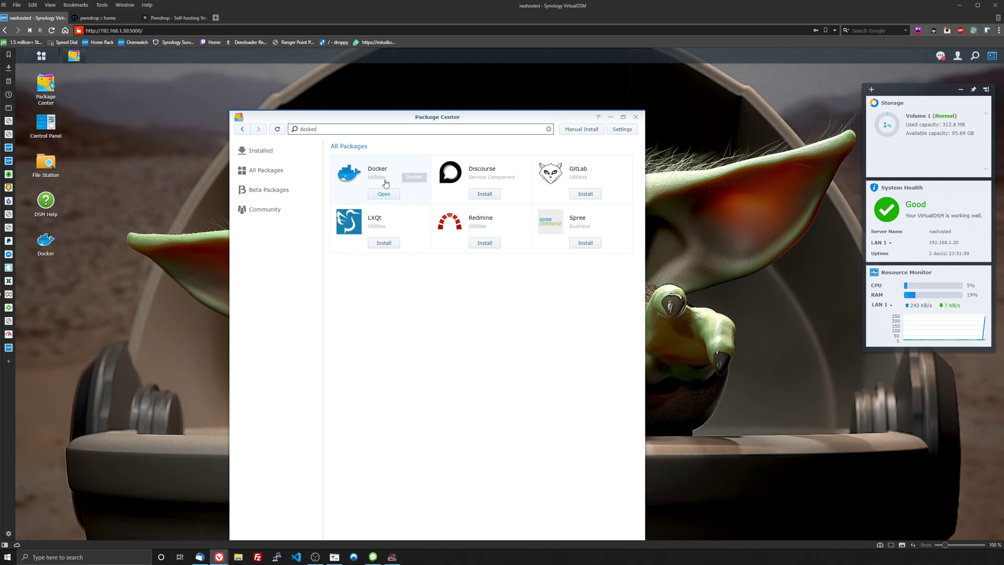
Step: Launch Docker and download the harshavardhanj/pwndrop image with tag latest from the registry
click(384, 194)
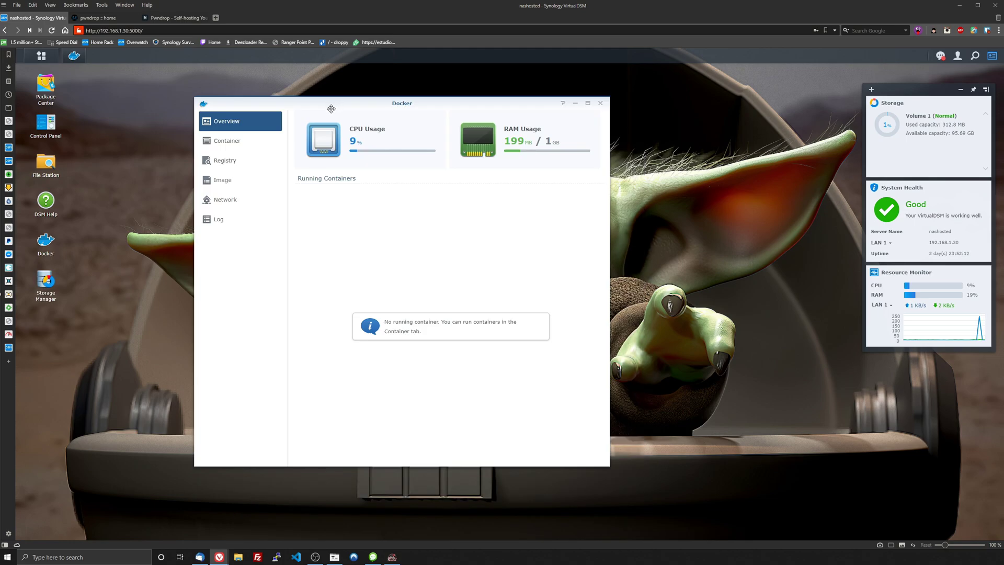
click(225, 160)
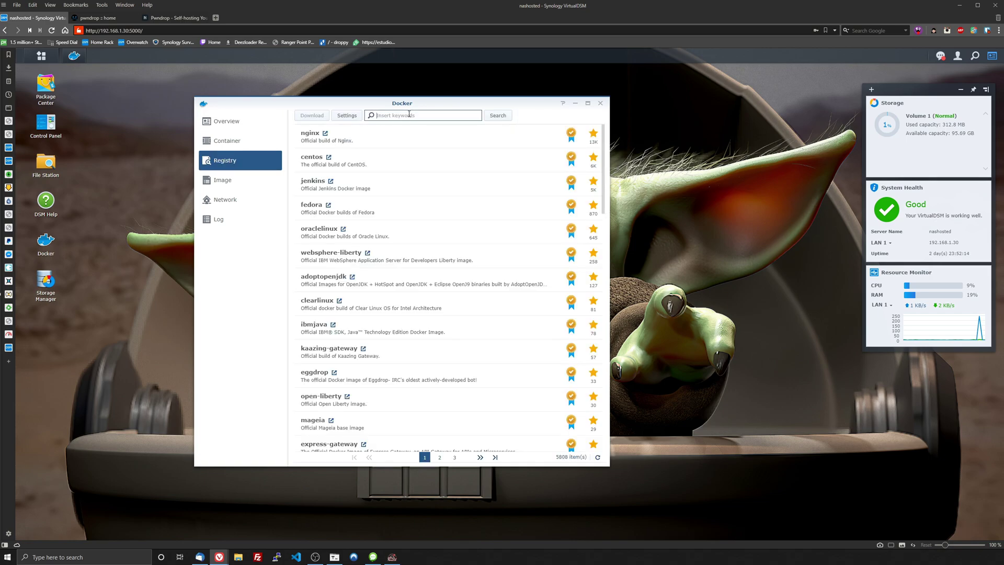
click(409, 114)
text(pwndrop)
key(Return)
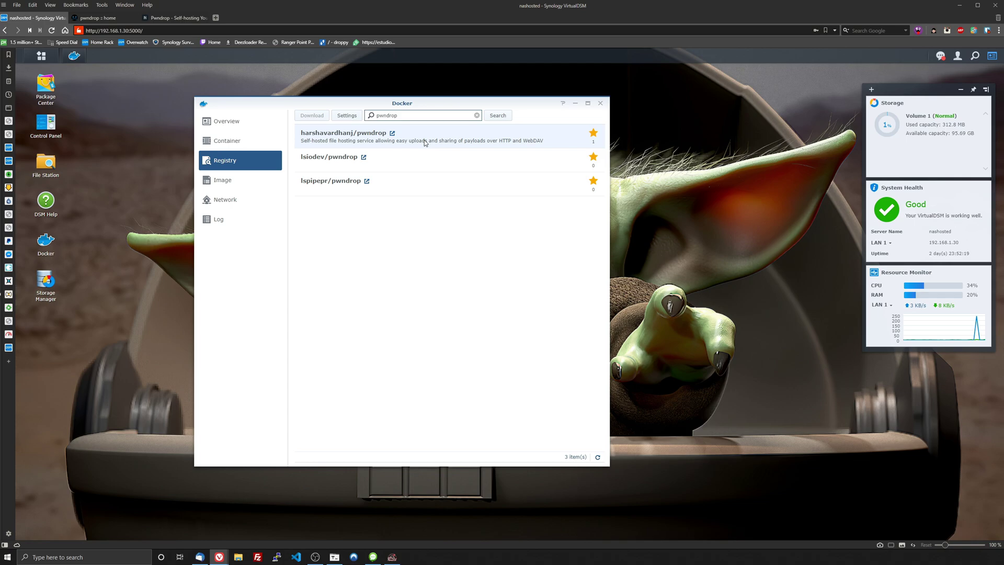
double_click(424, 140)
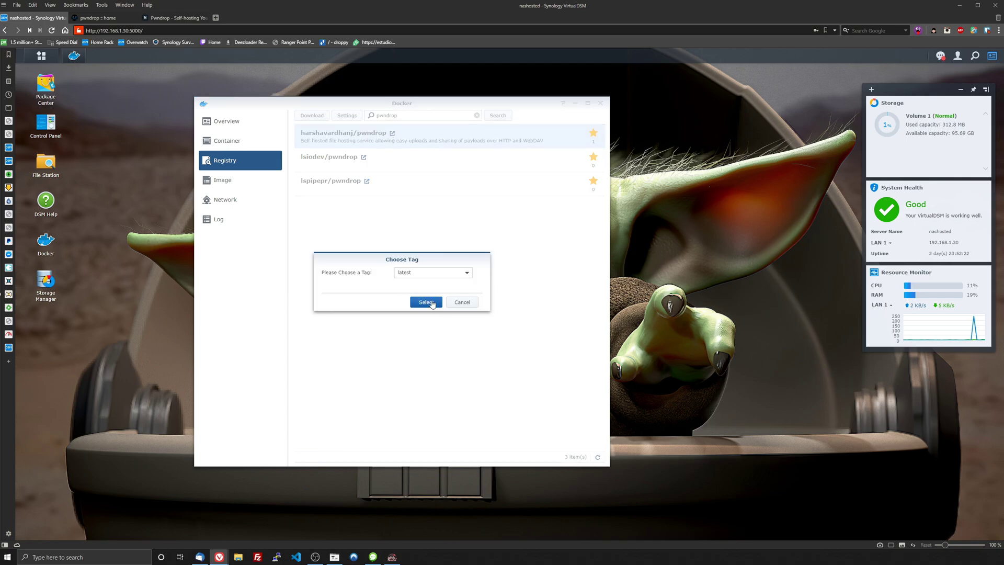
click(426, 302)
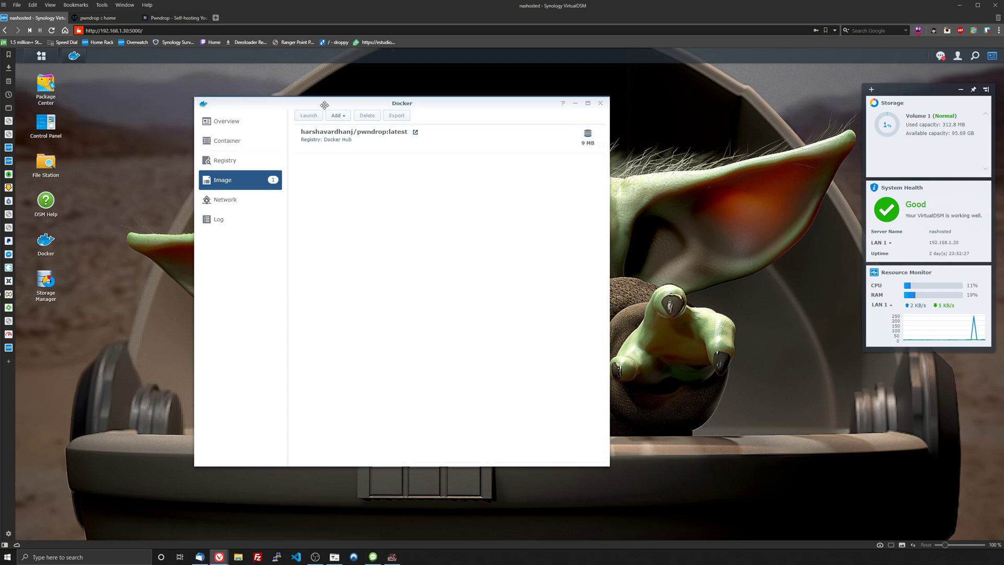
drag(319, 102, 268, 99)
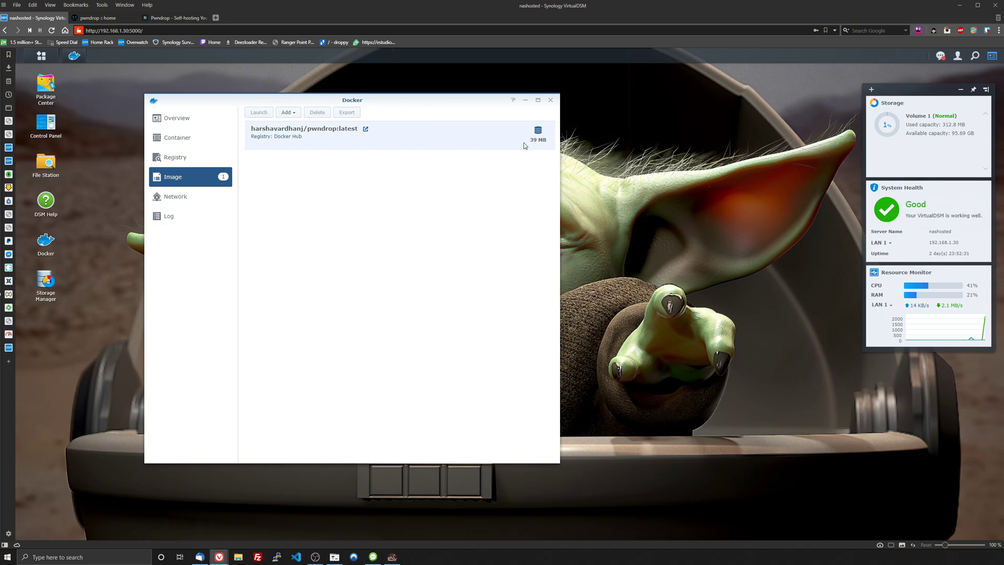
Step: Start a container from the harshavardhanj/pwndrop image, rename it 'pwndrop', and enable auto-restart
double_click(383, 136)
drag(358, 186, 413, 189)
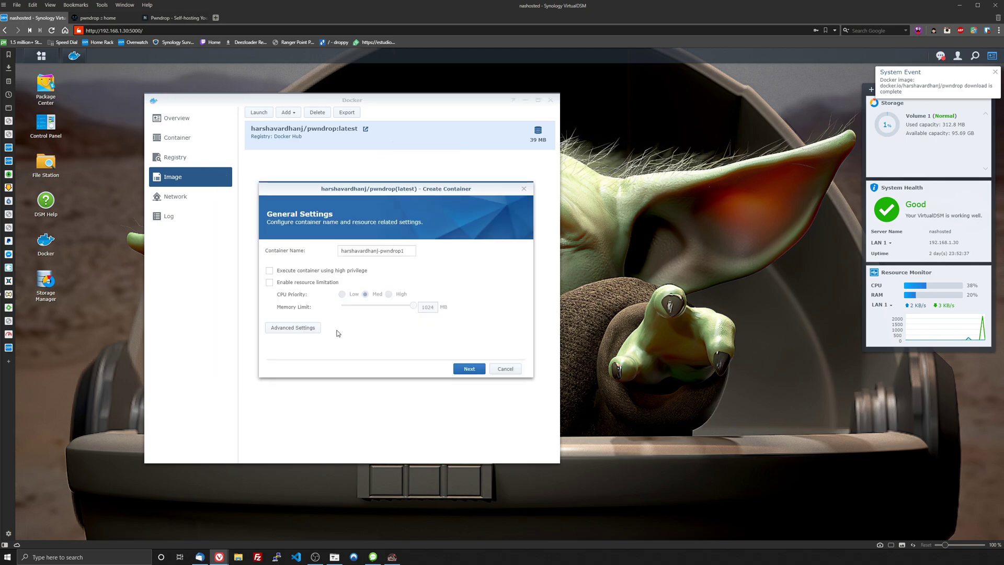
drag(380, 253, 341, 252)
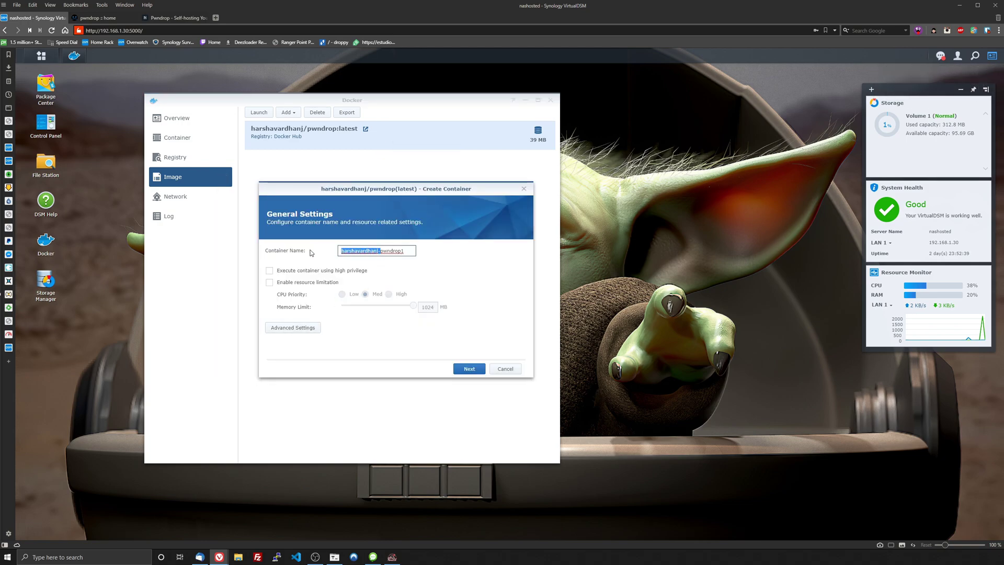
key(BackSpace)
key(BackSpace)
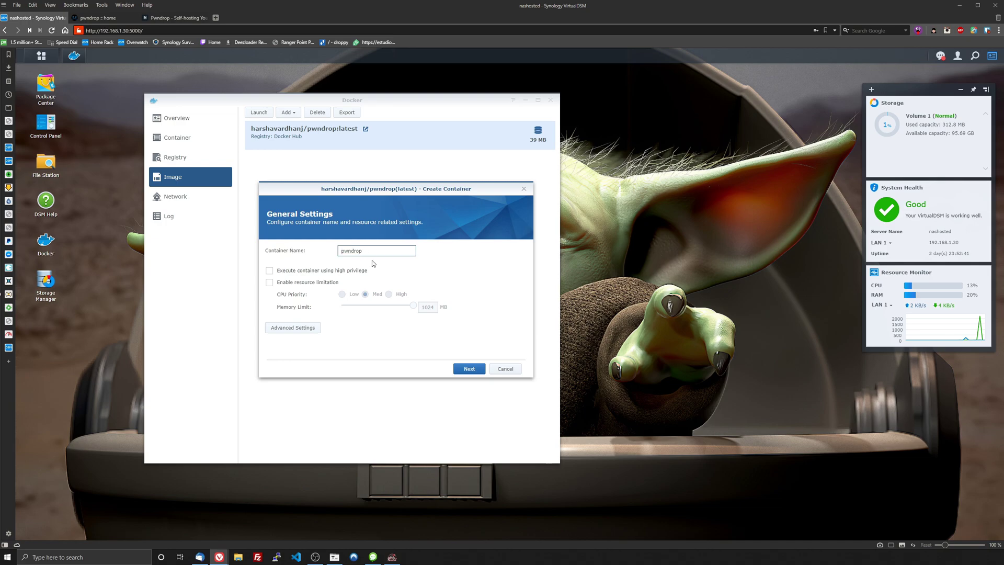
click(314, 330)
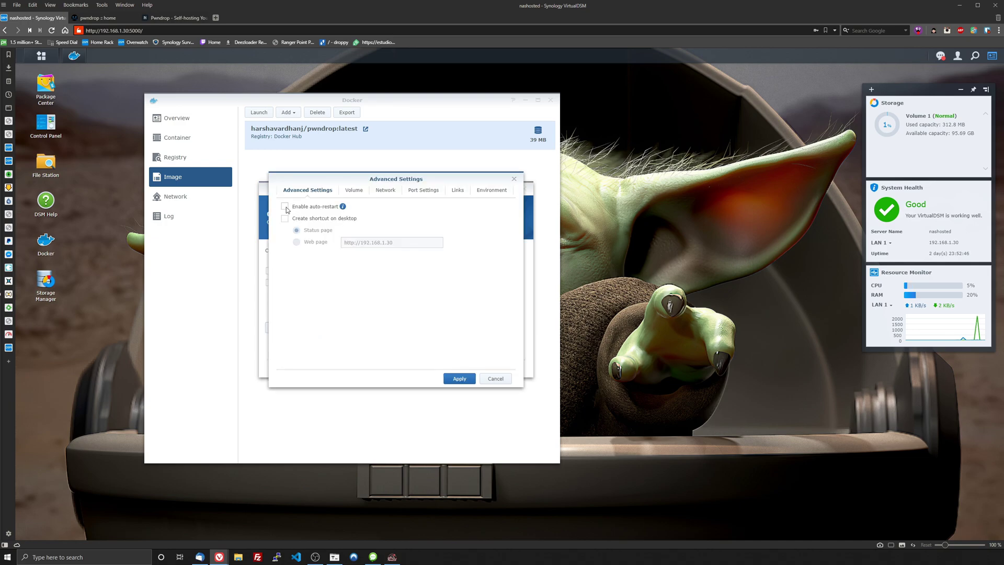
click(286, 207)
Step: Create a pwndrop folder under docker and mount it at /usr/local/pwndrop/dat
click(359, 197)
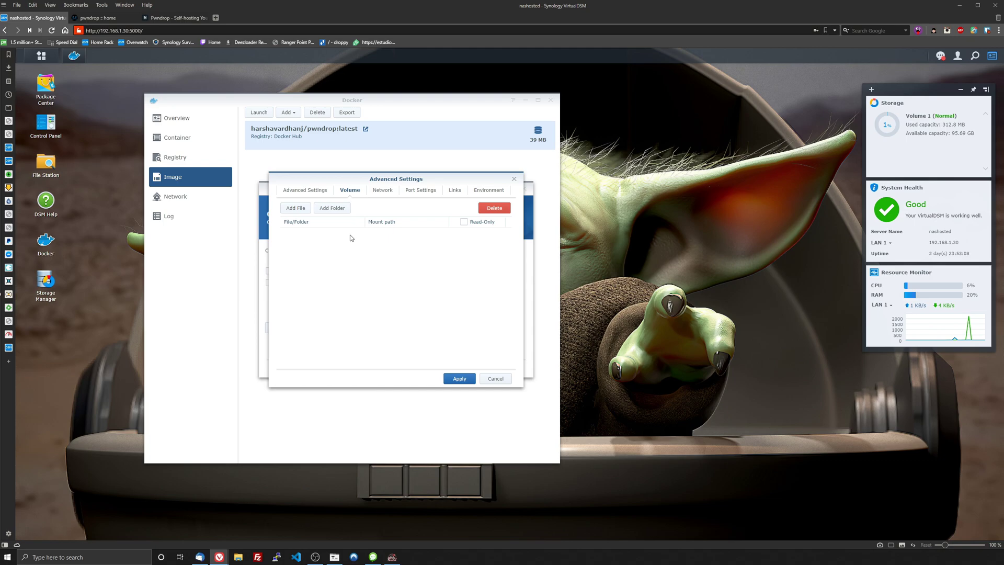
click(332, 208)
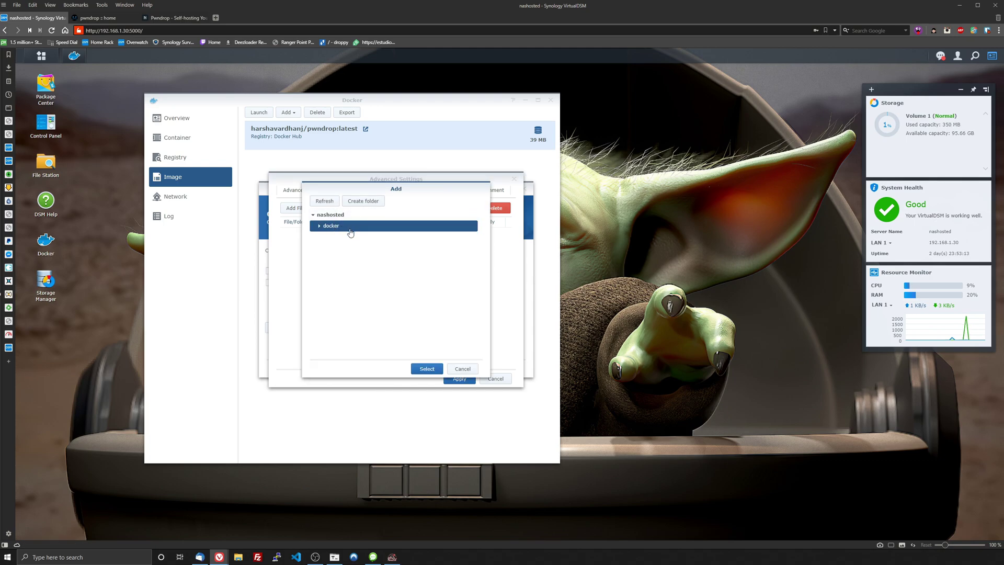
click(366, 205)
text(pwndrop)
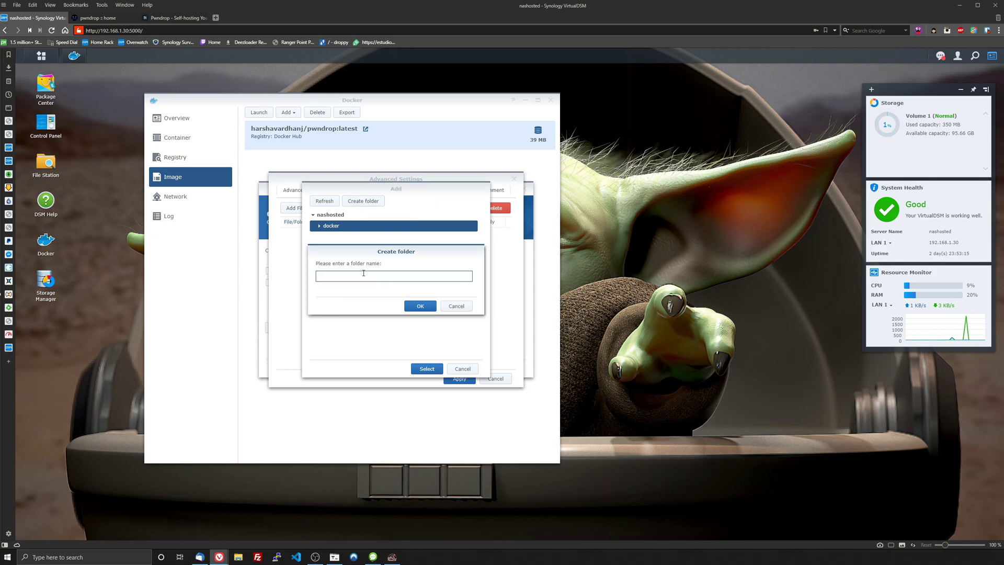
key(Return)
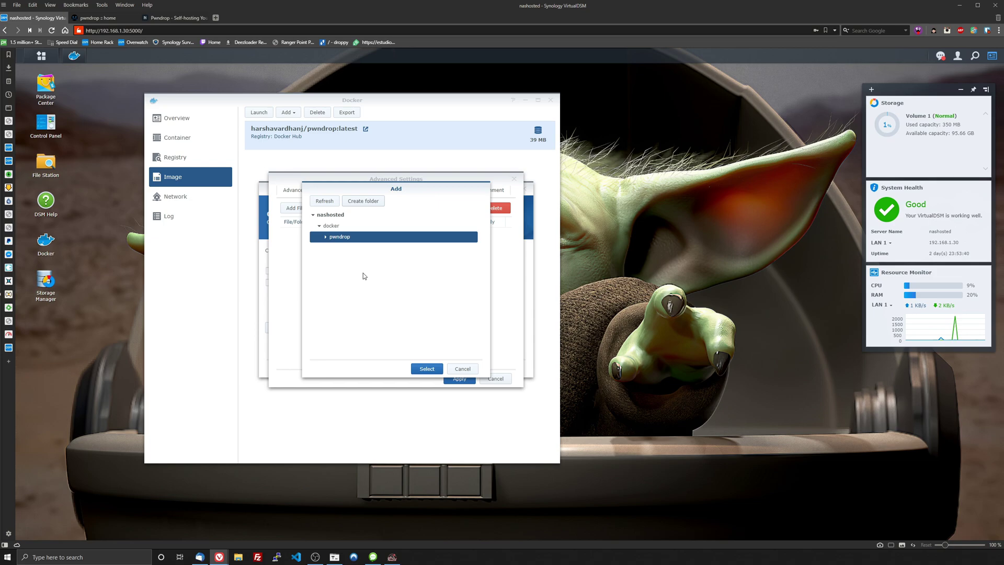
click(427, 369)
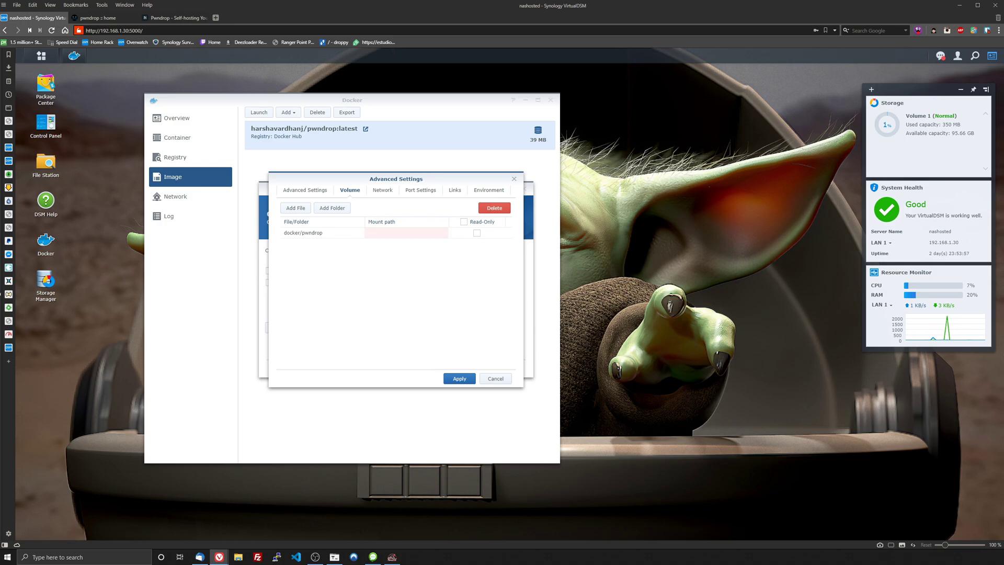
click(391, 232)
text(/usr/local/pwndrop/dat)
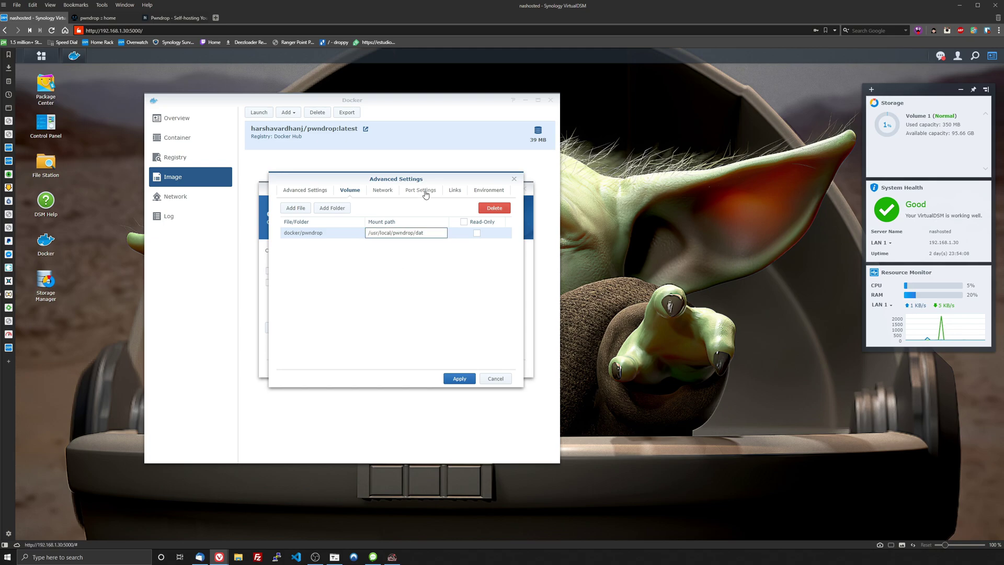
click(434, 232)
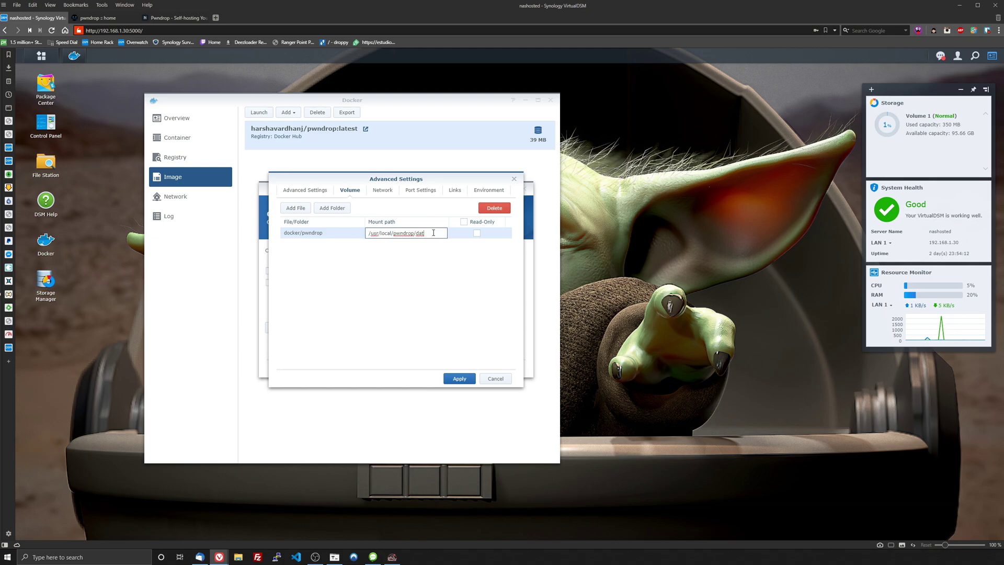
Step: Remove the port 80 mapping, map container port 443 to local port 888, and apply
click(421, 190)
click(314, 256)
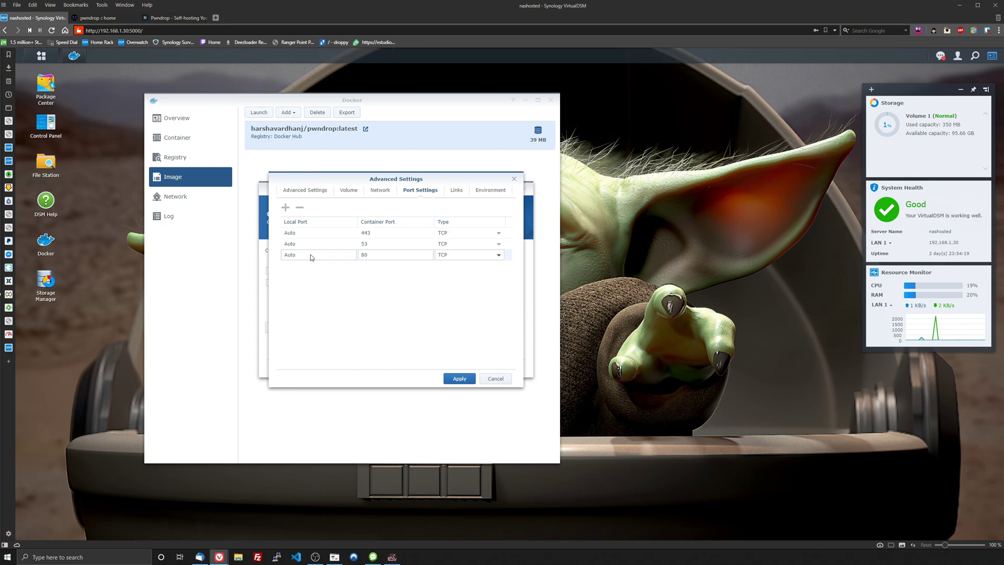
click(312, 255)
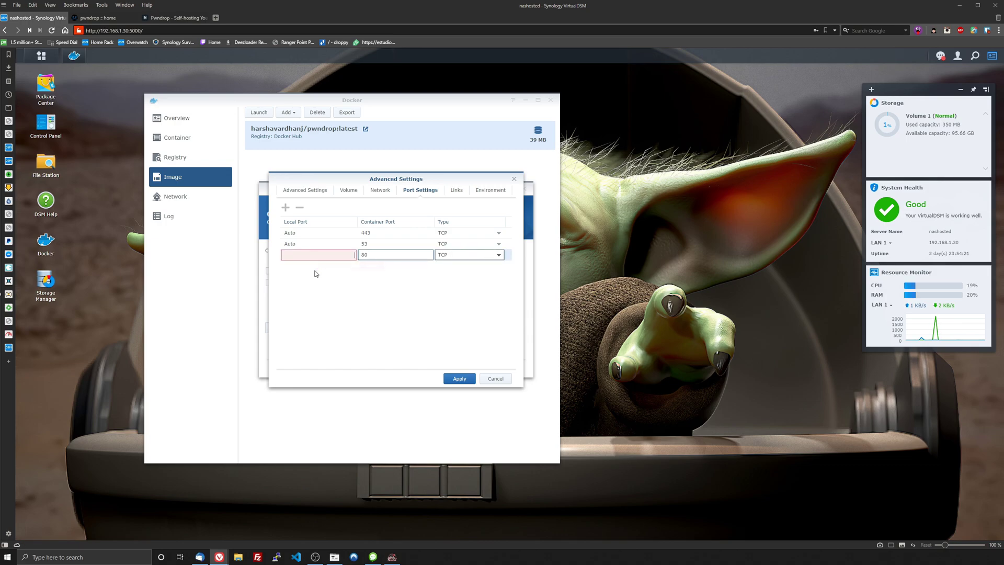
click(318, 257)
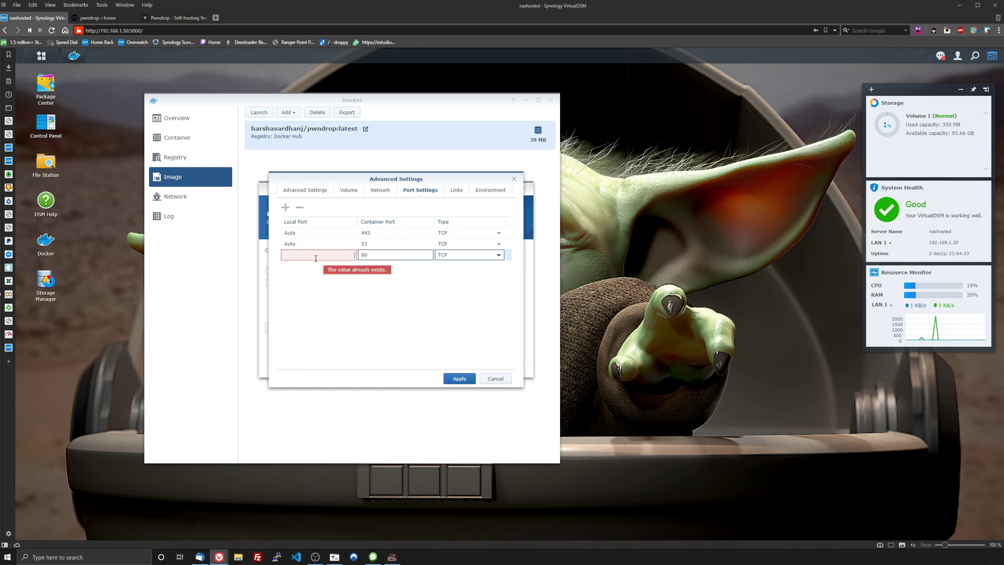
click(299, 207)
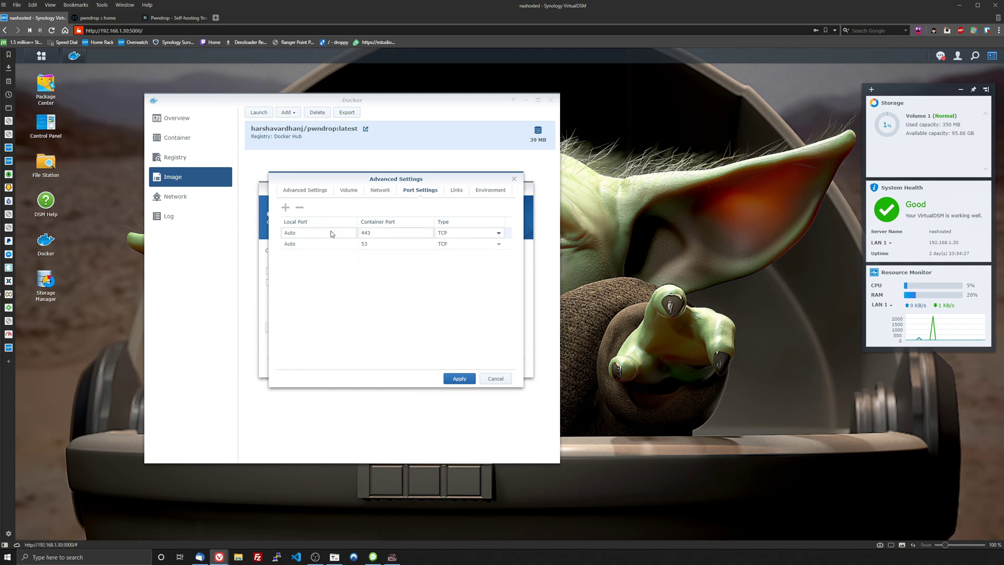
click(331, 233)
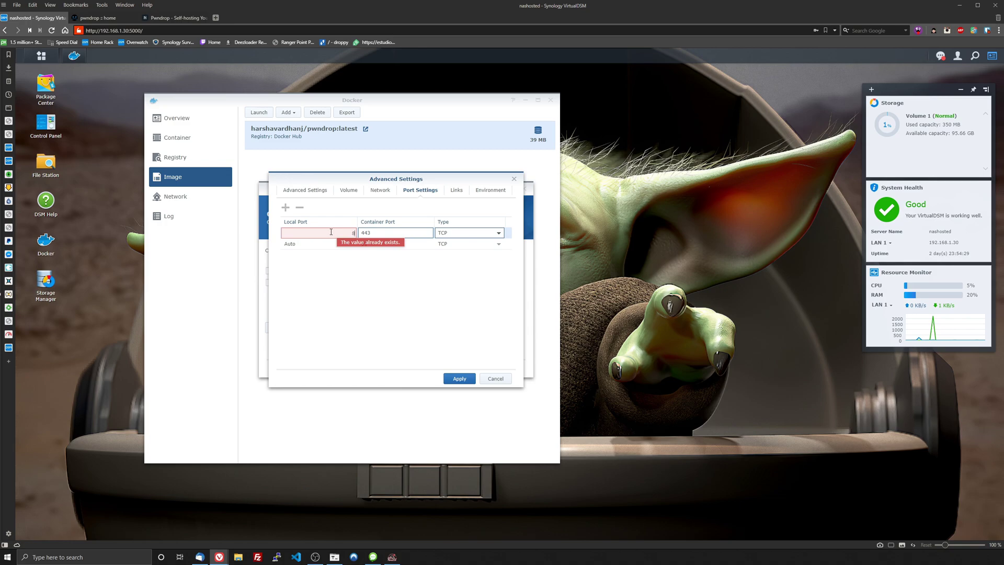
text(888)
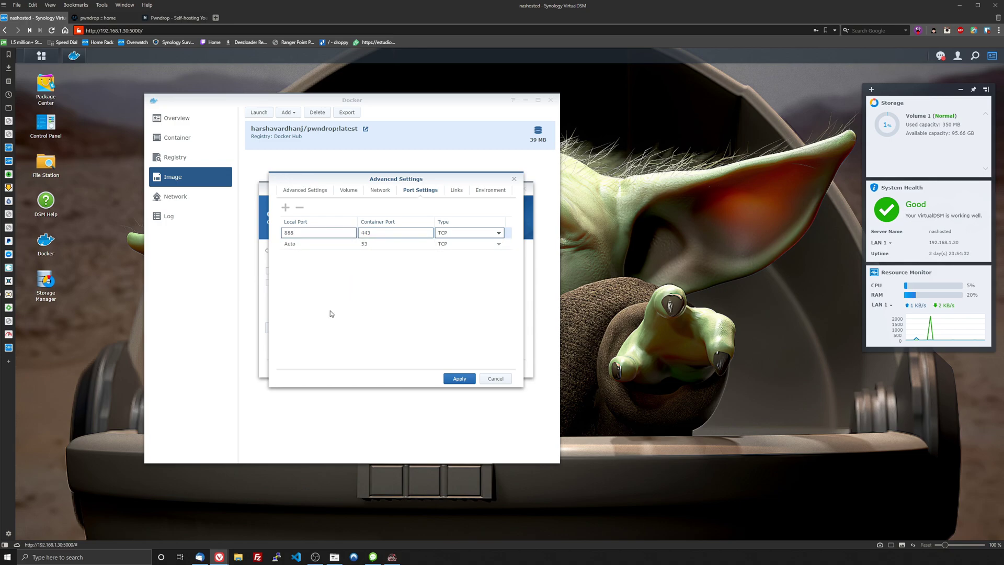
click(489, 191)
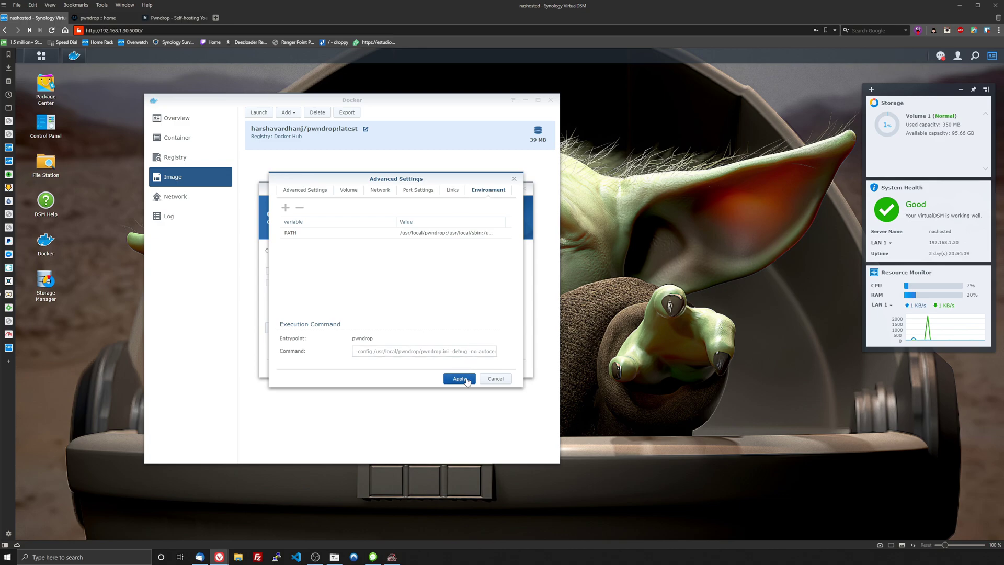
click(460, 379)
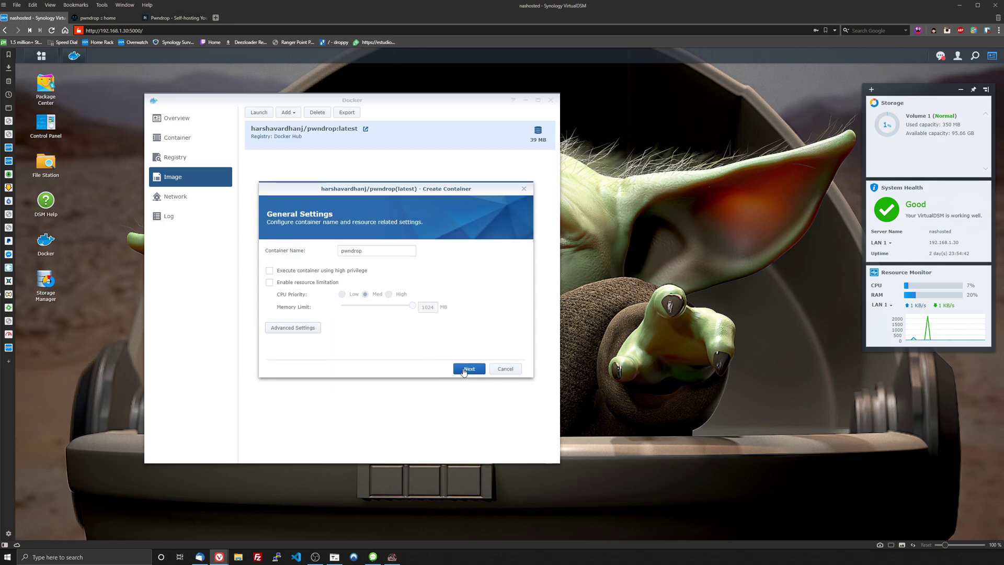
Step: Confirm the summary to create and start the pwndrop container, then check the container list
click(464, 369)
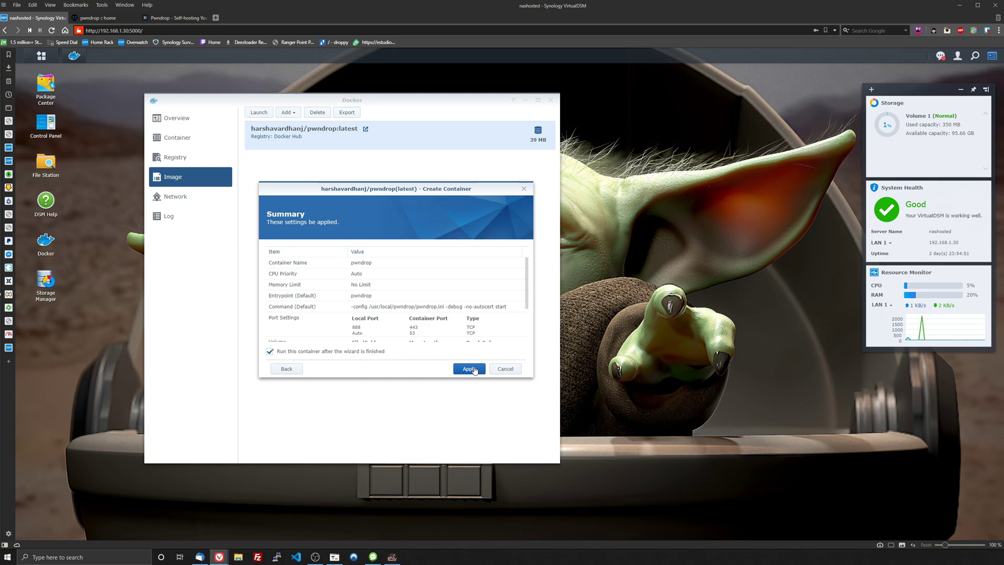
click(474, 369)
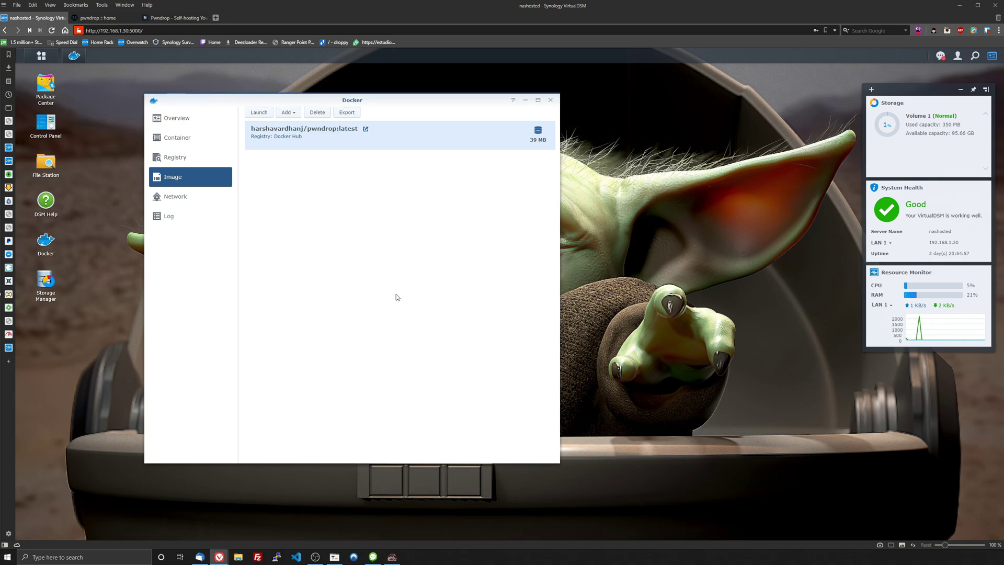
click(201, 148)
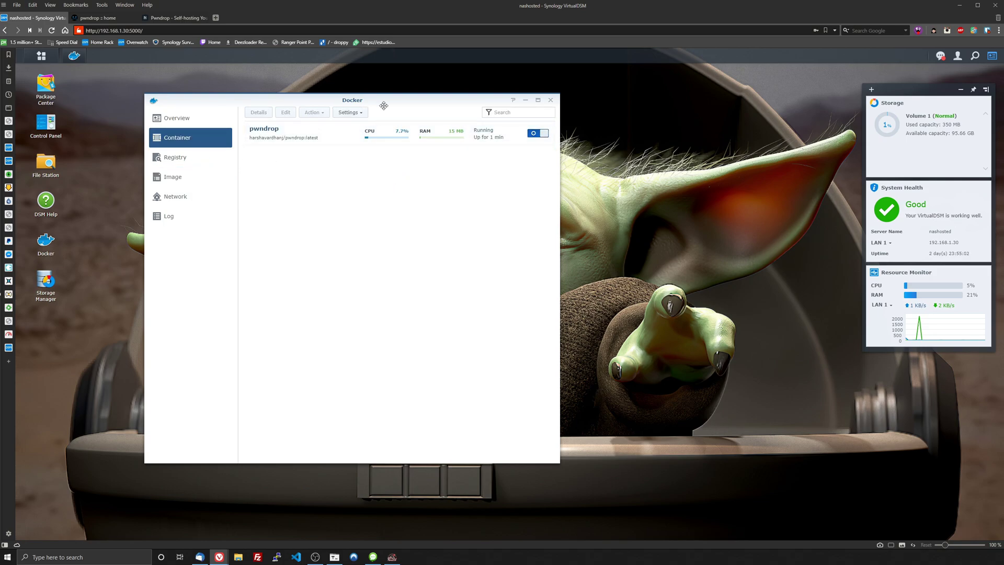
drag(379, 101, 406, 121)
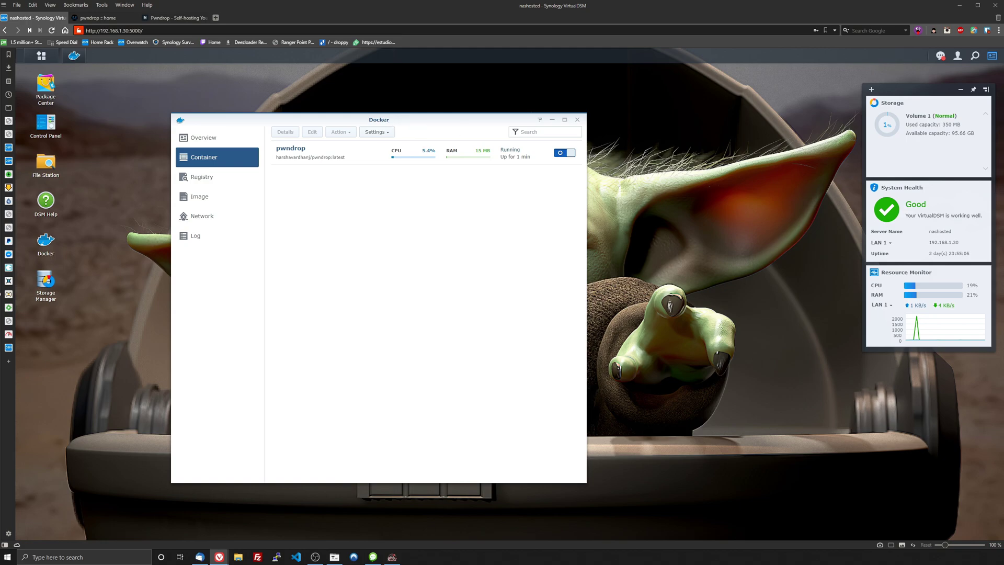
key(alt+Tab)
Step: Bring the Vivaldi browser window back into focus
click(491, 202)
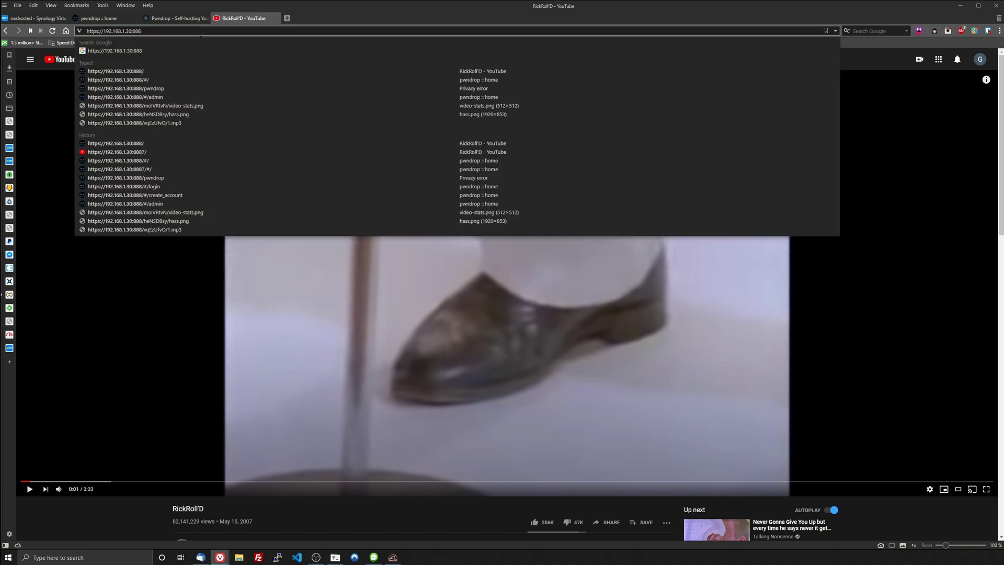
text(/pwndrop)
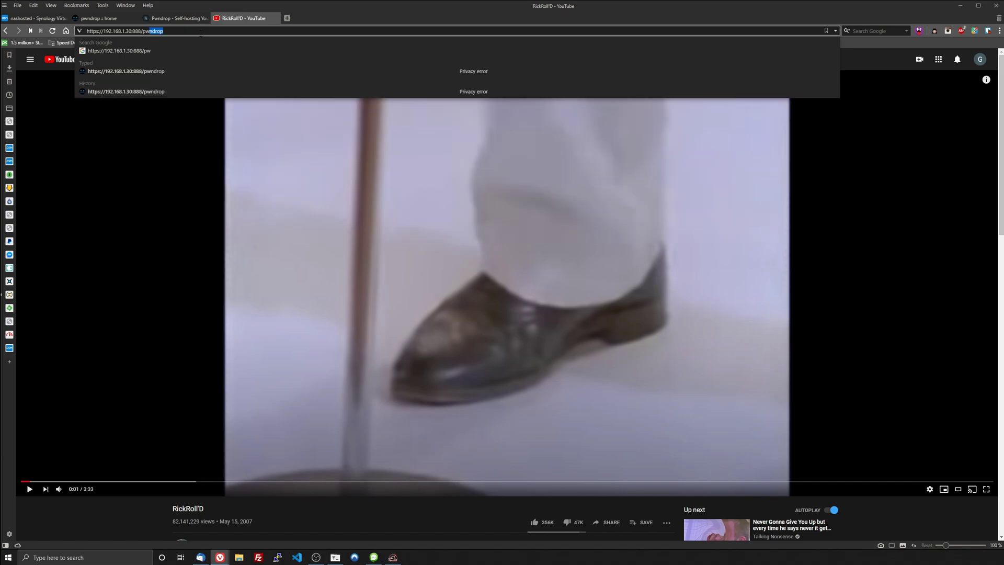
key(Return)
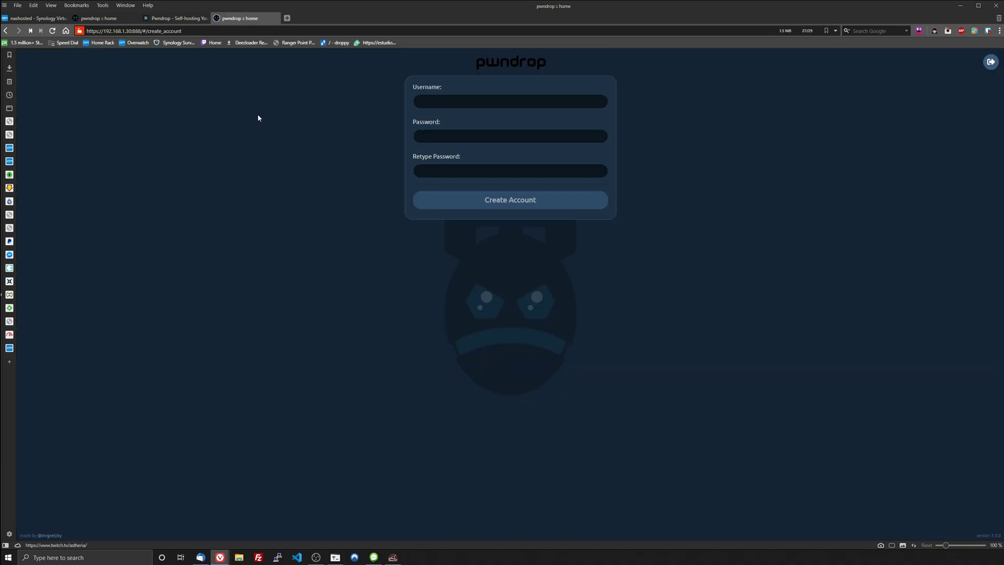
click(440, 101)
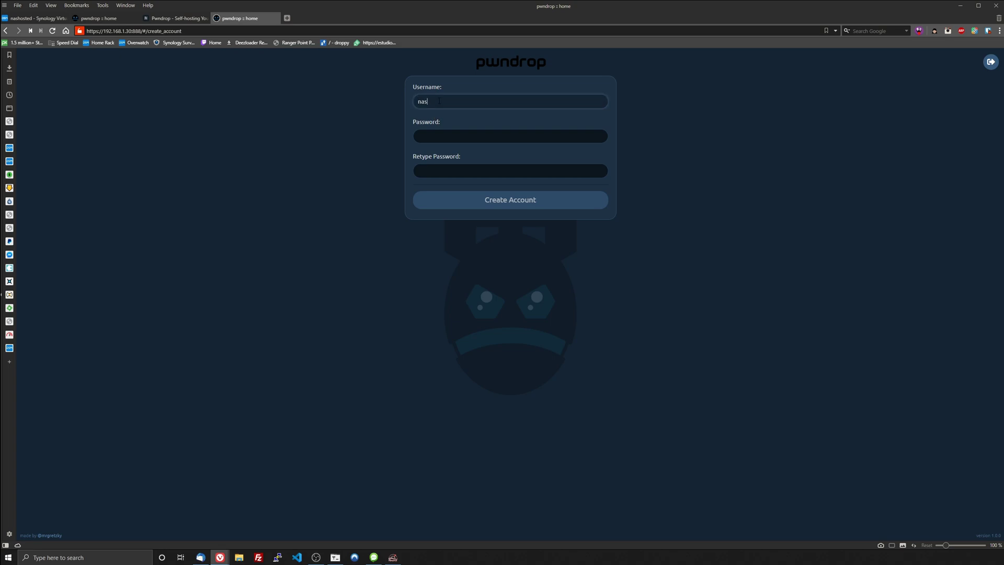
text(hosted)
key(Tab)
key(ctrl+v)
key(Tab)
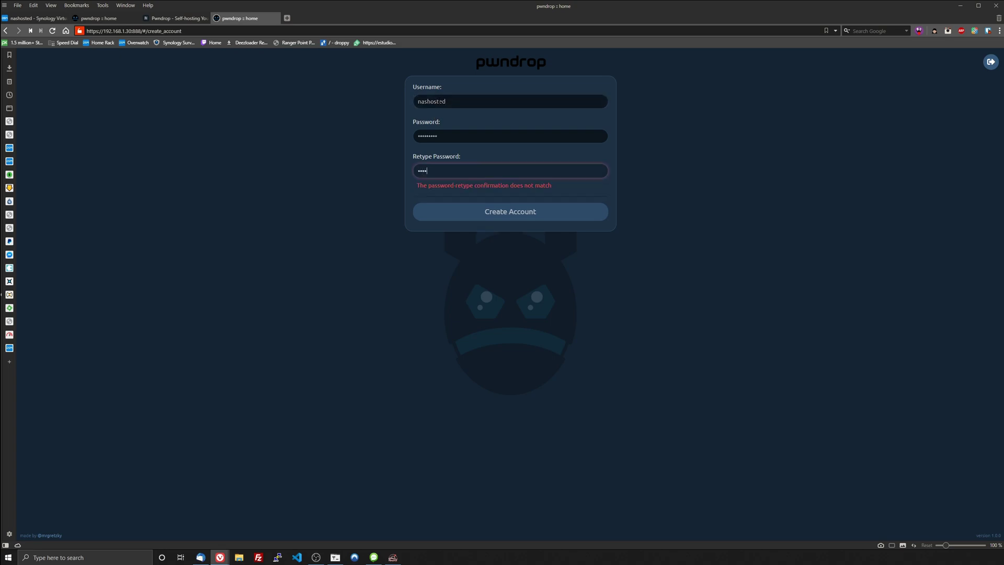
text(**)
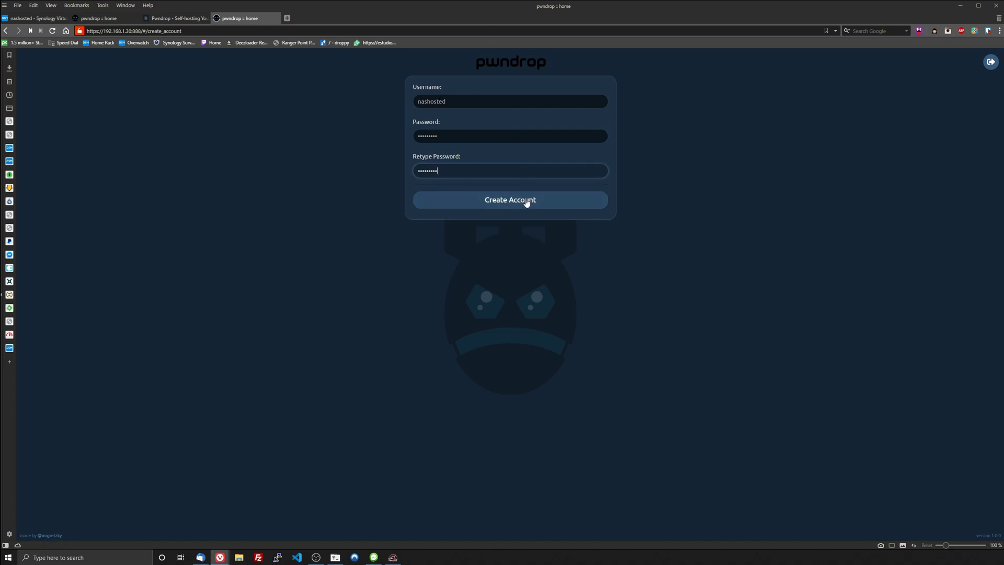
click(527, 206)
Step: Log in to pwndrop with the admin username and password
click(483, 100)
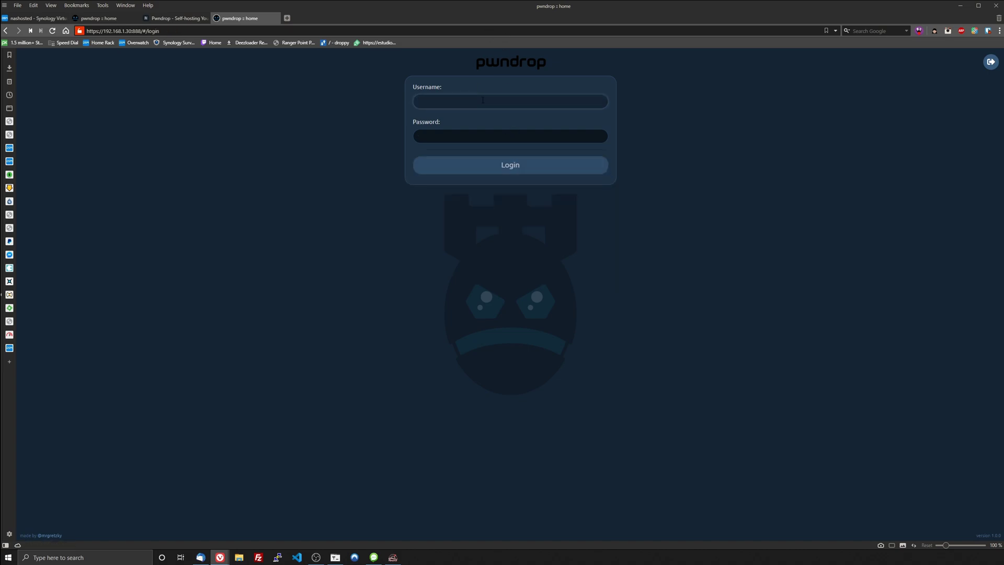
text(nashosted)
key(Tab)
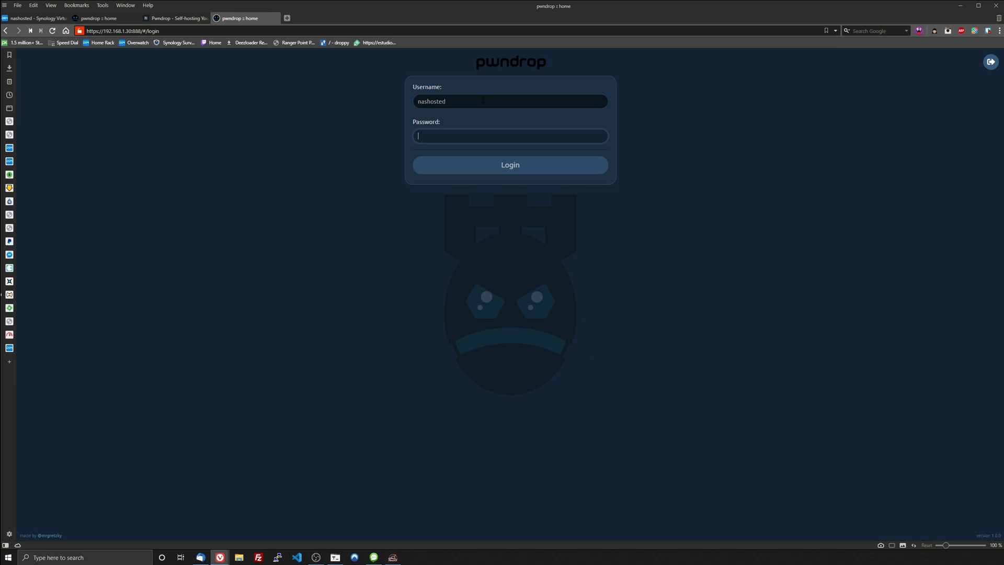
text(********)
key(Return)
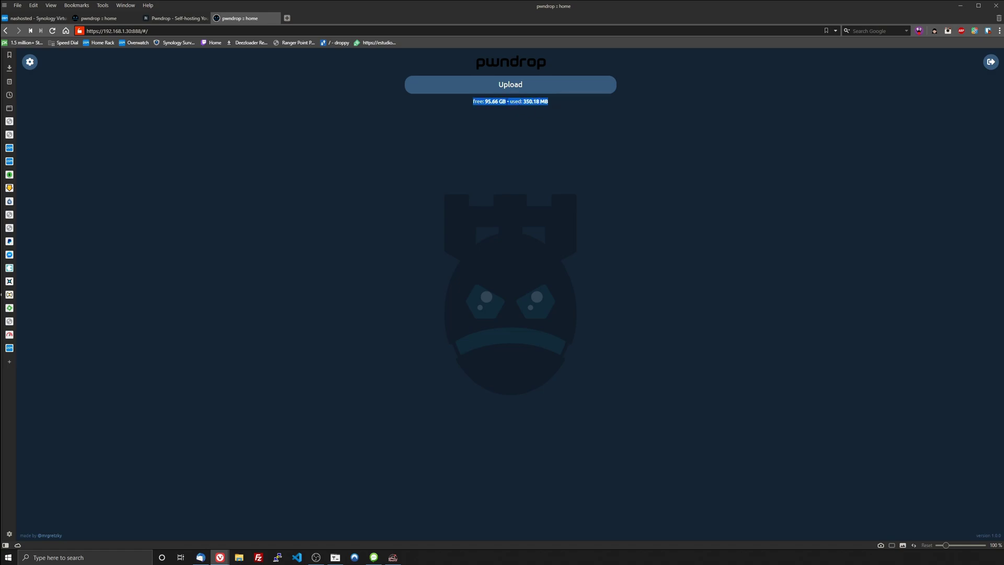
Step: Check the NAS storage figures, then drag the 1.78 MB .MOV video onto pwndrop to upload it
click(59, 18)
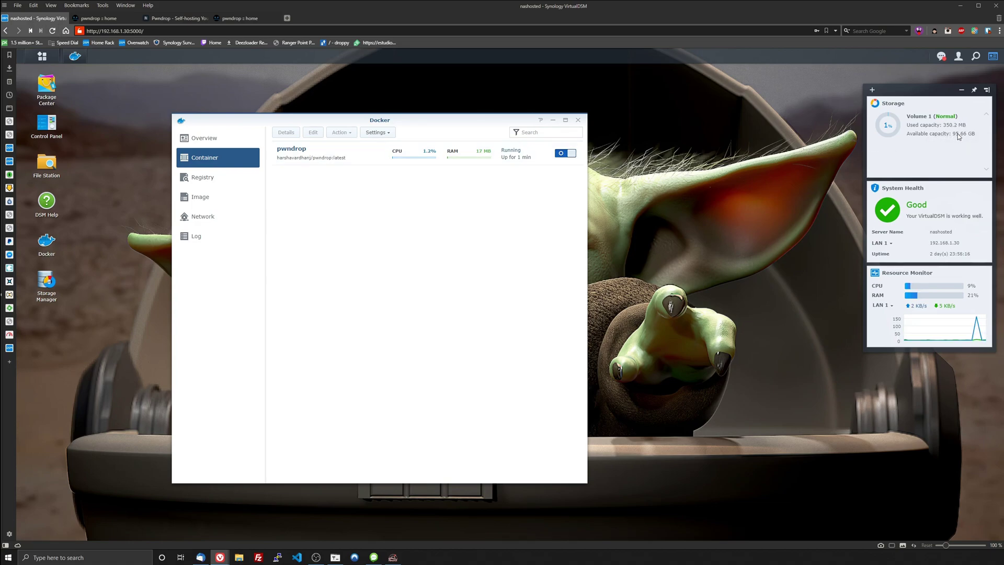
key(ctrl+Tab)
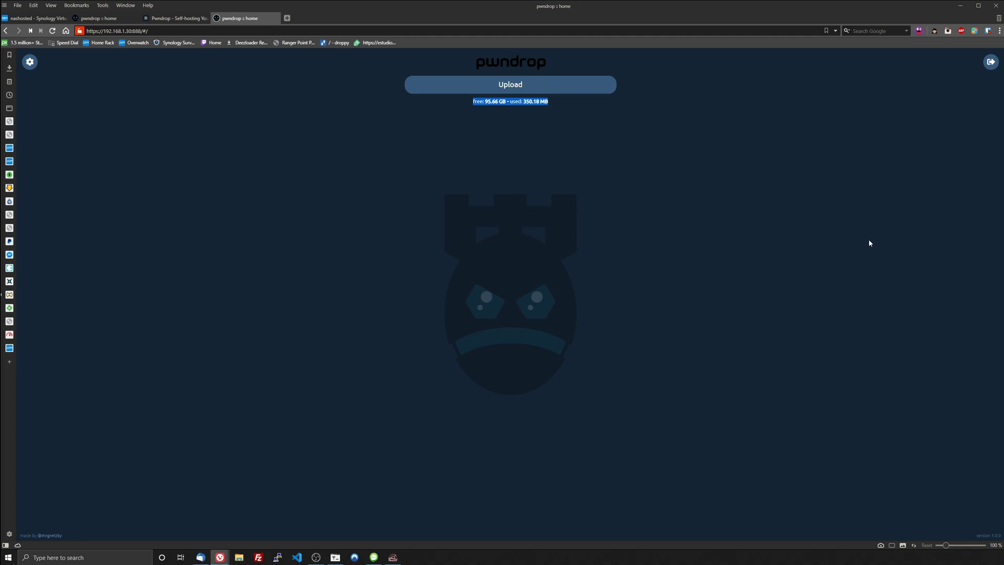
click(534, 293)
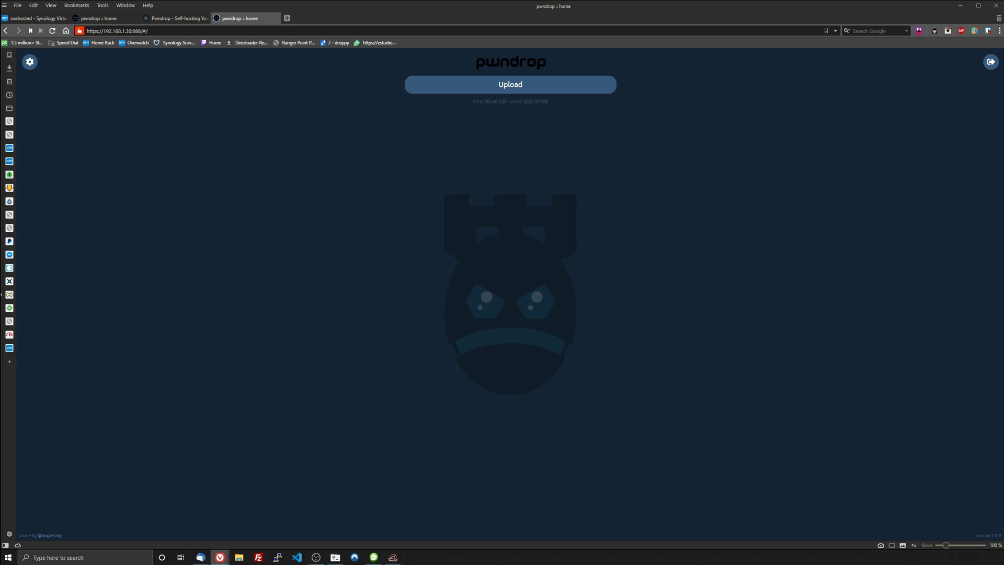
drag(1003, 262, 651, 252)
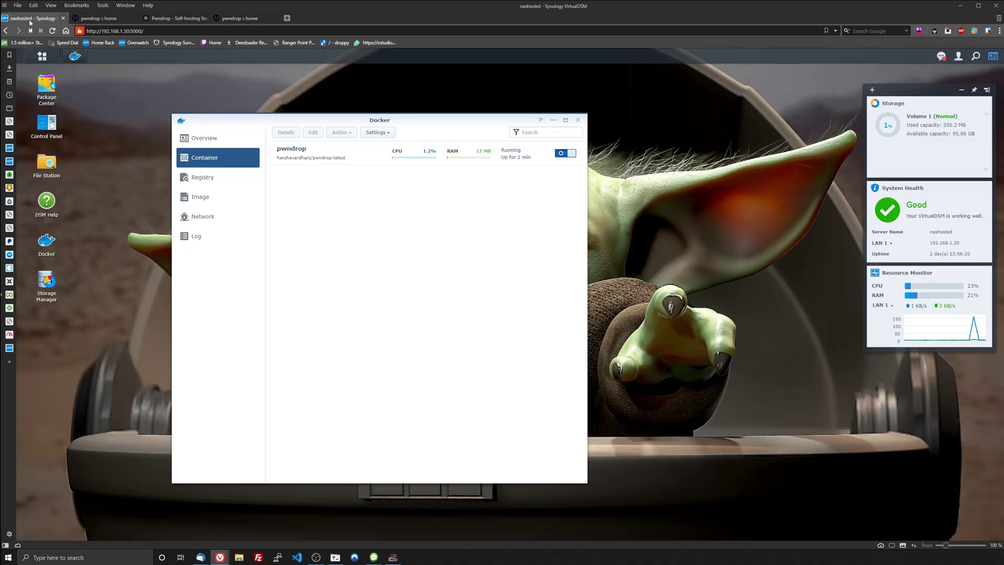
Step: Browse in File Station to docker/pwndrop/files and view the single 1.8 MB uploaded video file
click(34, 18)
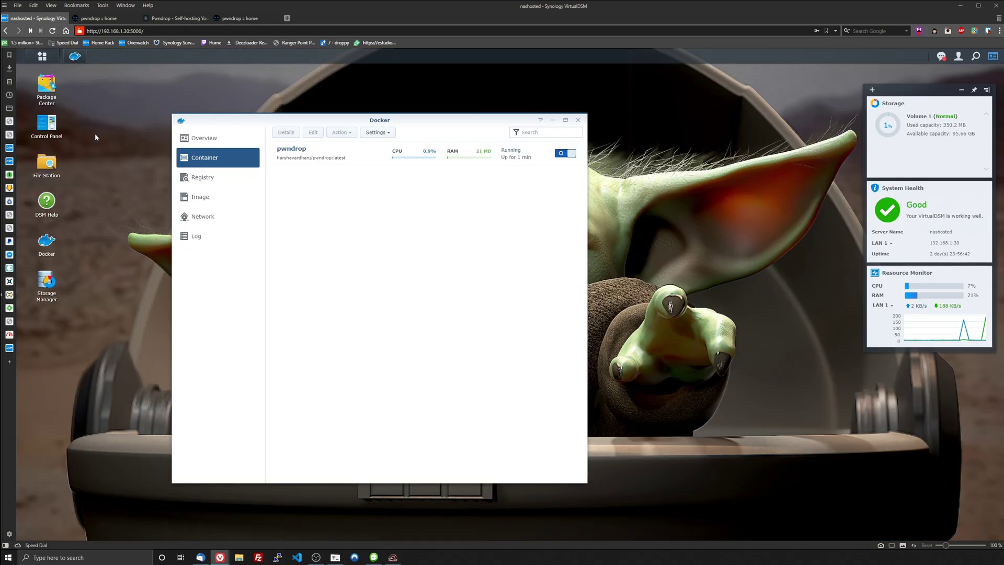
click(47, 162)
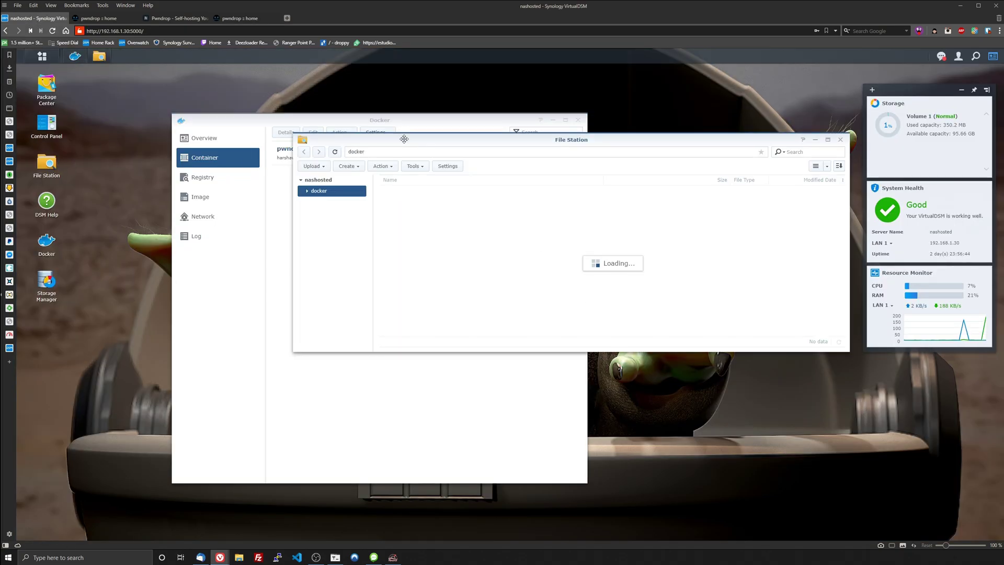
drag(401, 135, 262, 209)
double_click(256, 258)
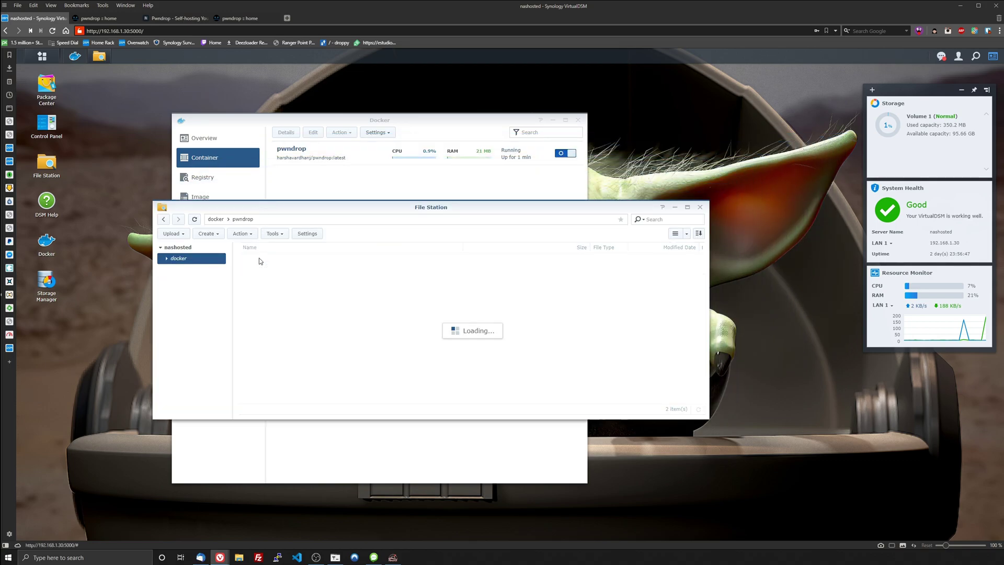
double_click(254, 259)
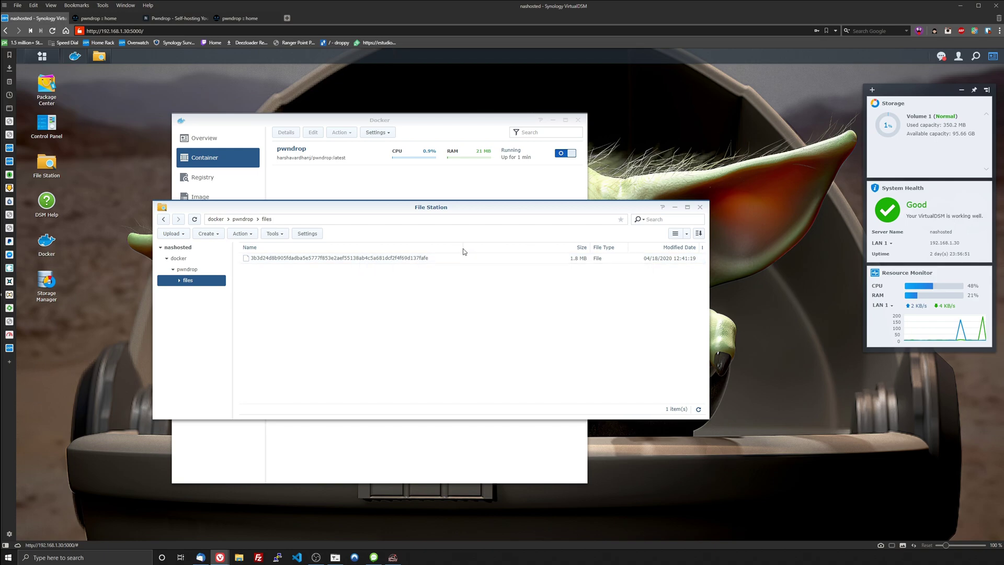
drag(463, 250, 446, 255)
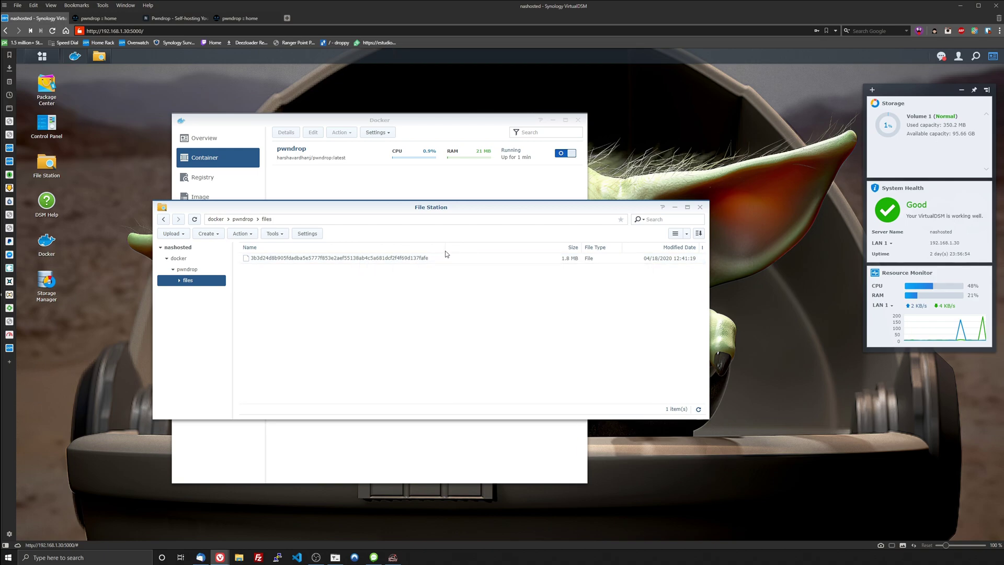
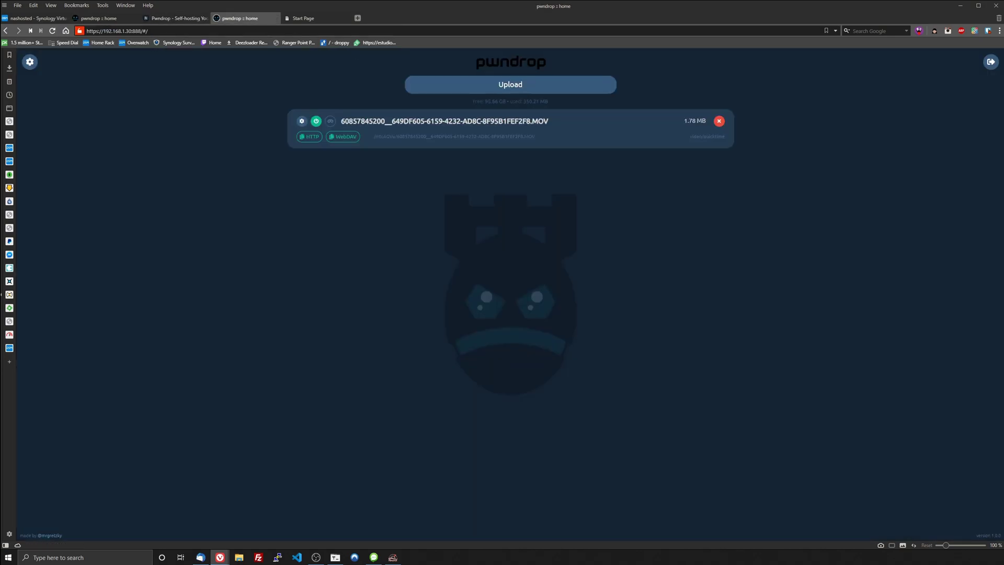
Step: Upload 1.mp3 to pwndrop, confirm it appears in Synology File Station, then open its settings
drag(1003, 354, 558, 316)
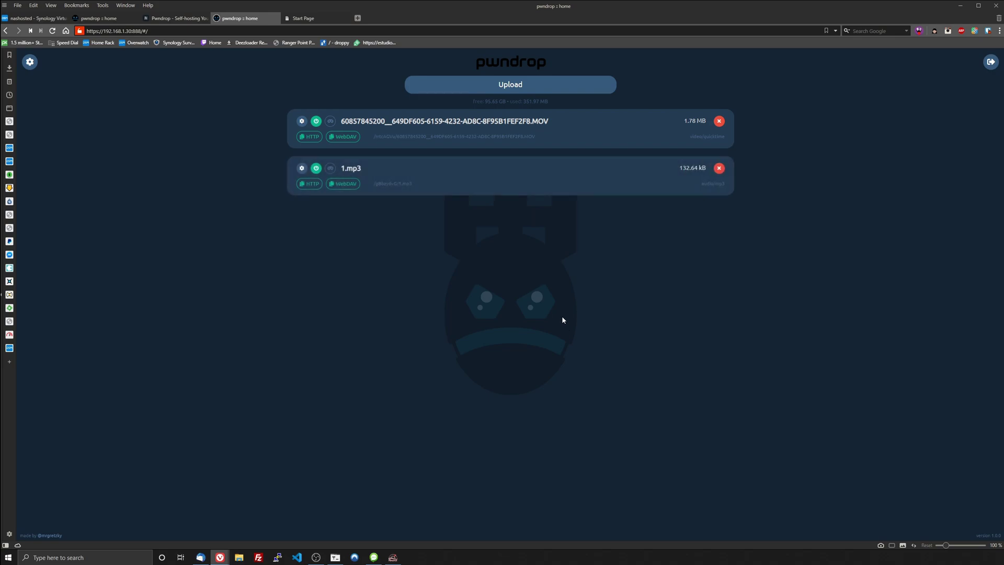
click(35, 18)
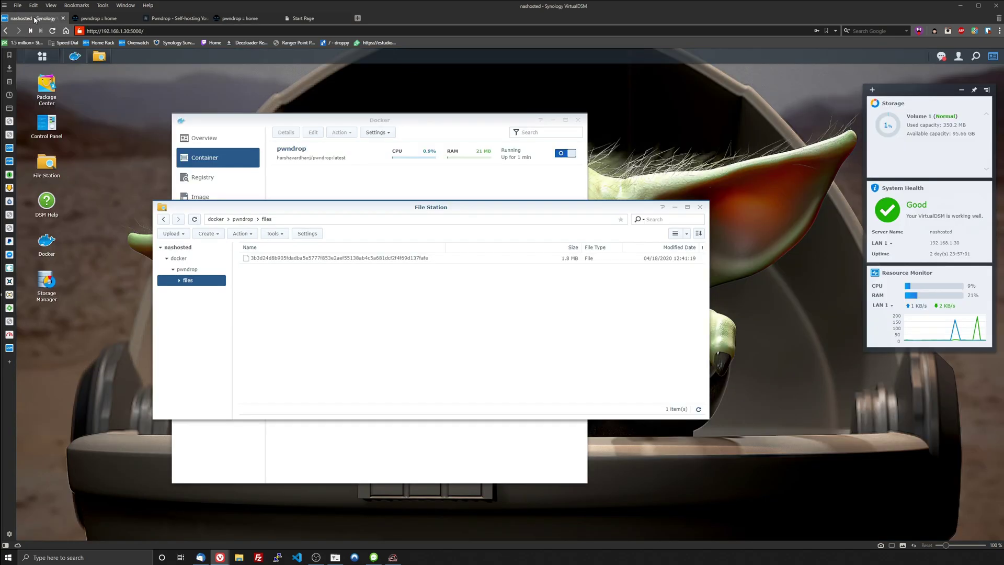
click(699, 410)
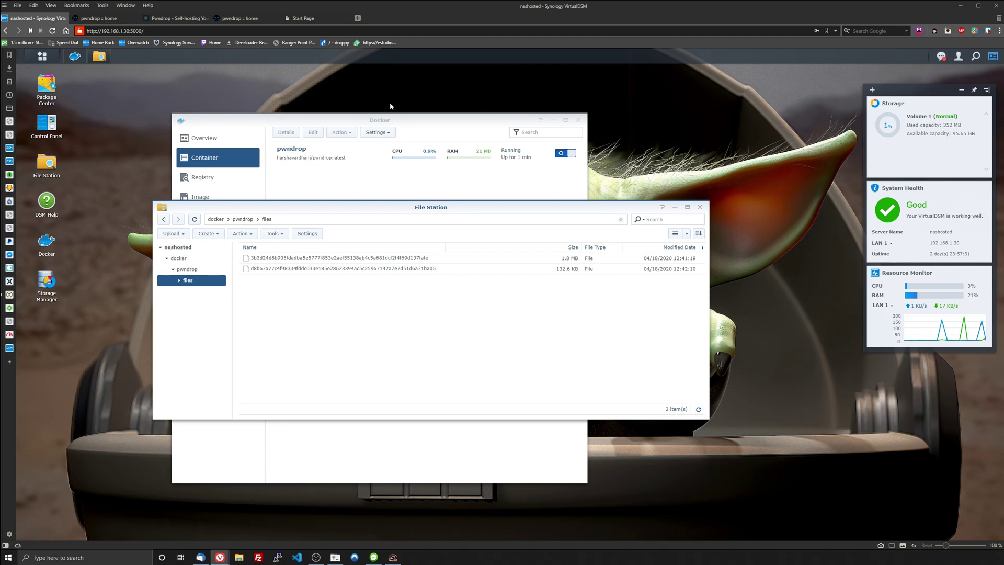
click(240, 19)
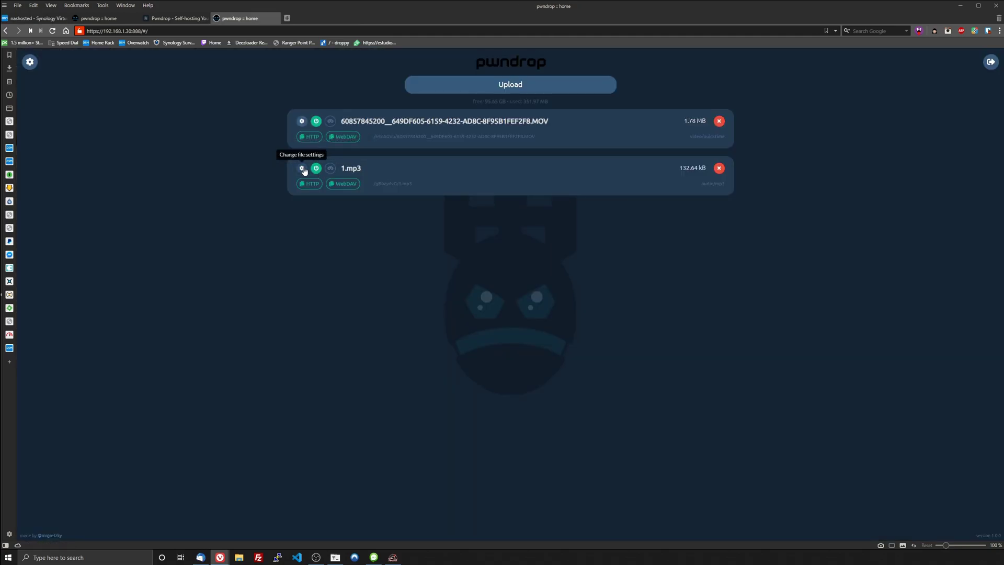
click(303, 171)
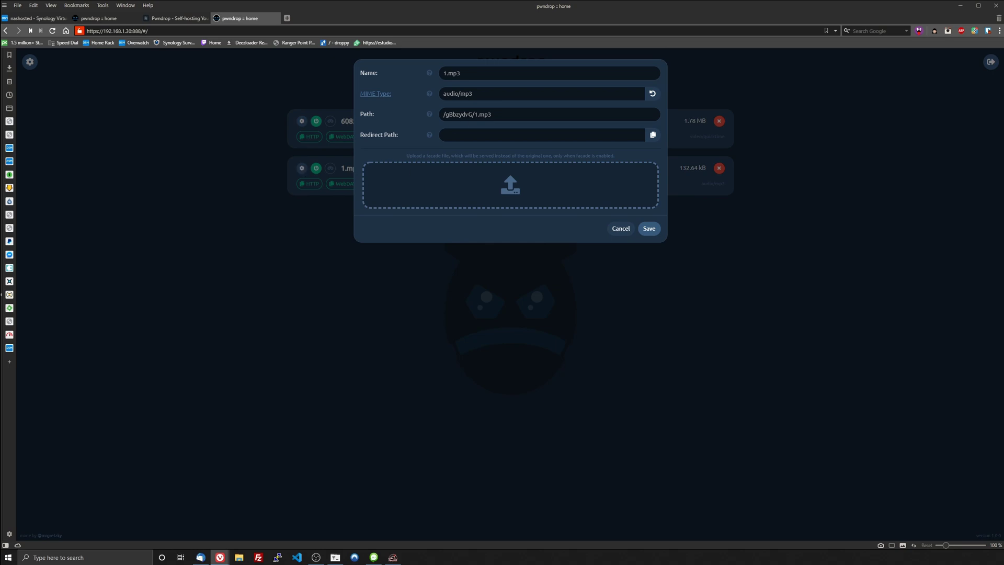
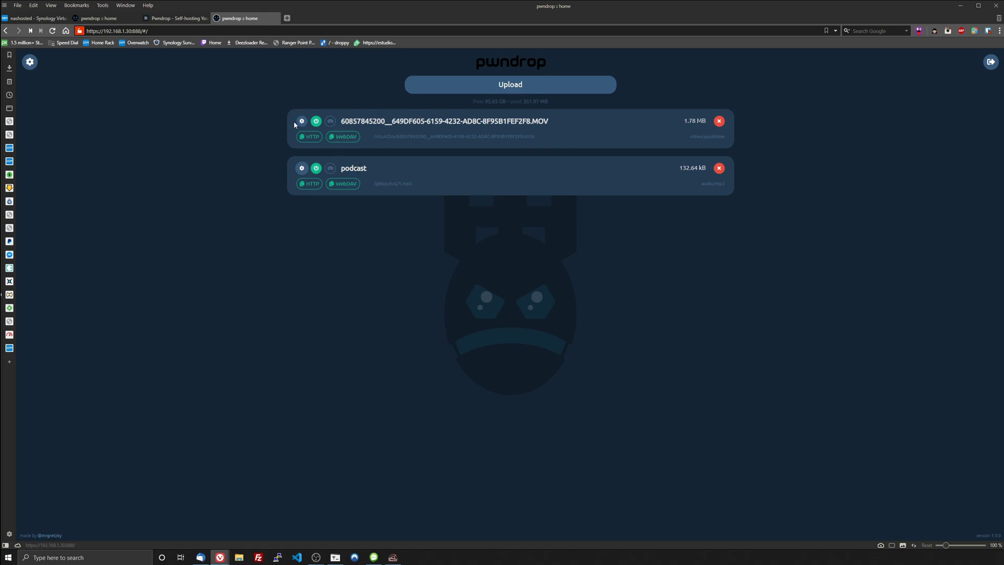
Step: In the uploaded video's settings, replace its long auto-generated name with 'file clip'
click(301, 121)
triple_click(501, 73)
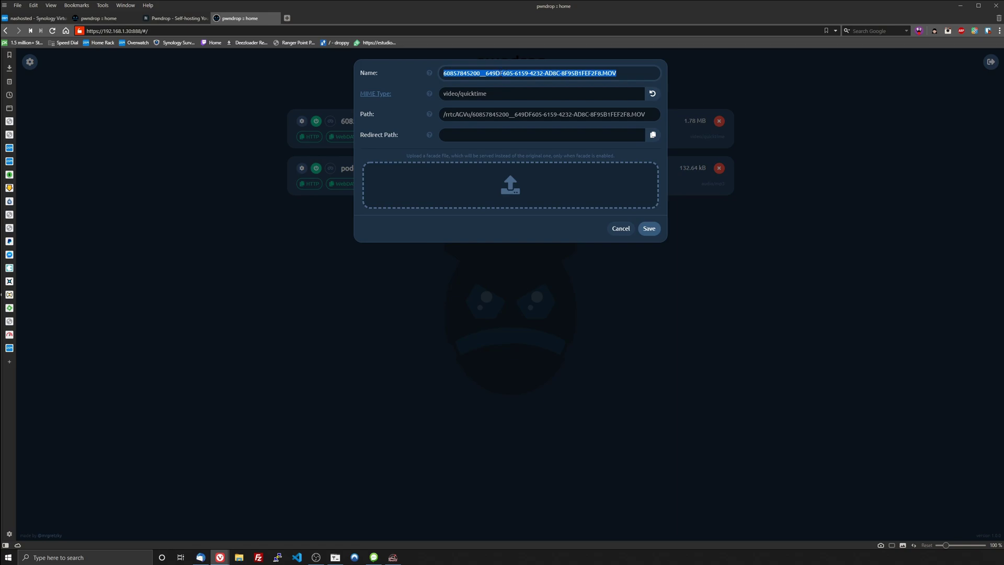
text(file c)
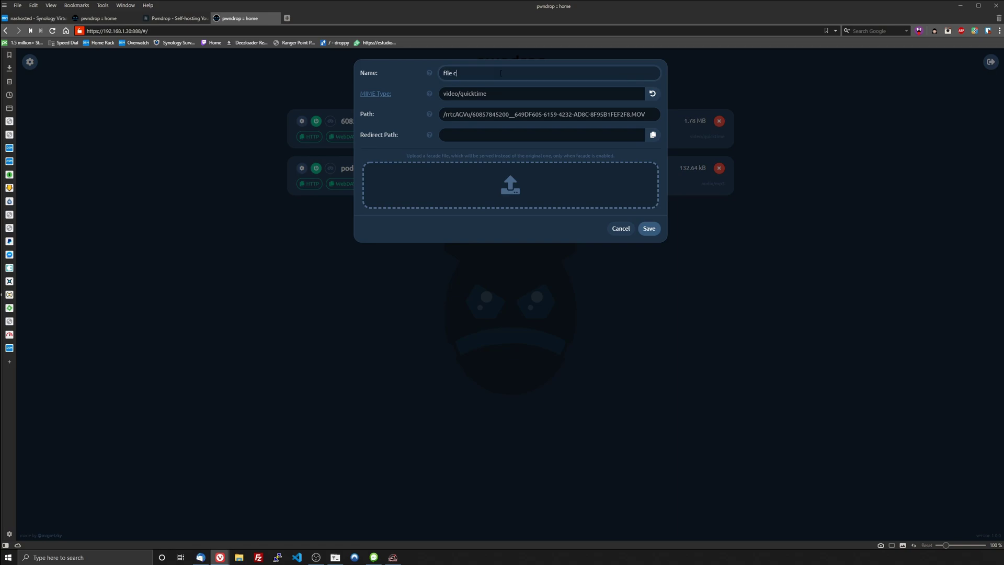
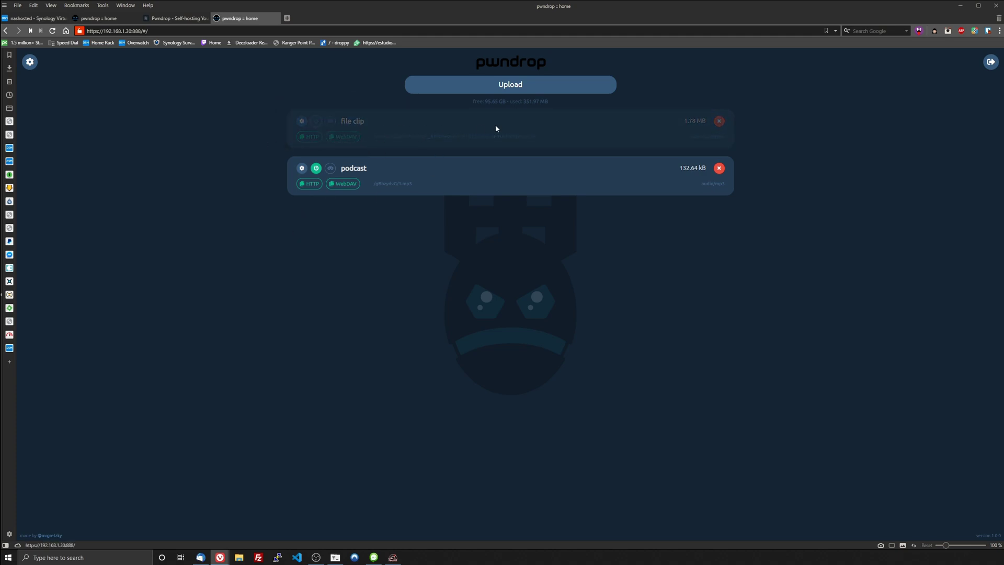
Step: Delete the file clip and podcast uploads so the pwndrop file list is empty
click(316, 122)
click(719, 122)
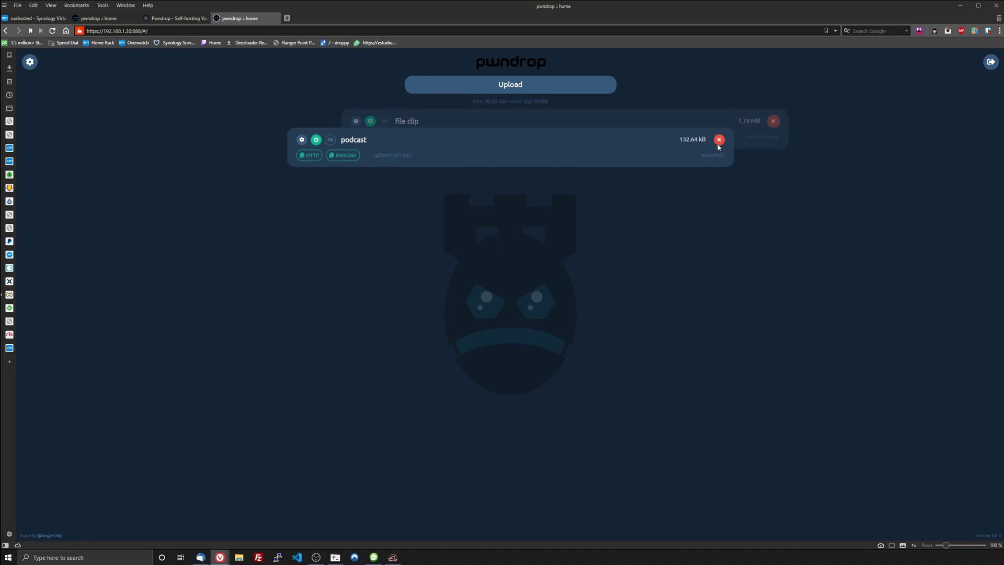
click(720, 122)
Step: Refresh File Station in Synology DSM to confirm the files folder is empty, then return to pwndrop
click(34, 18)
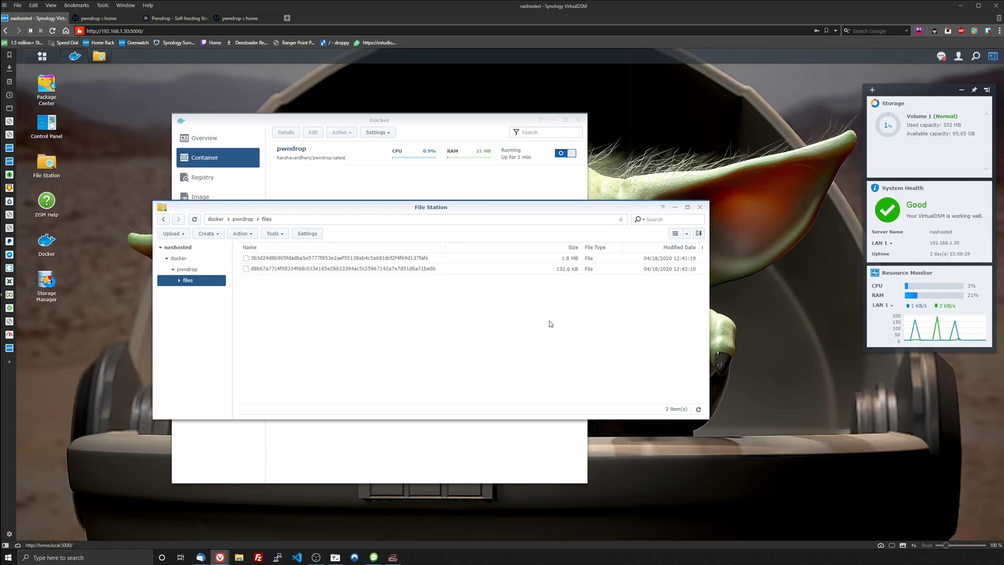
click(698, 410)
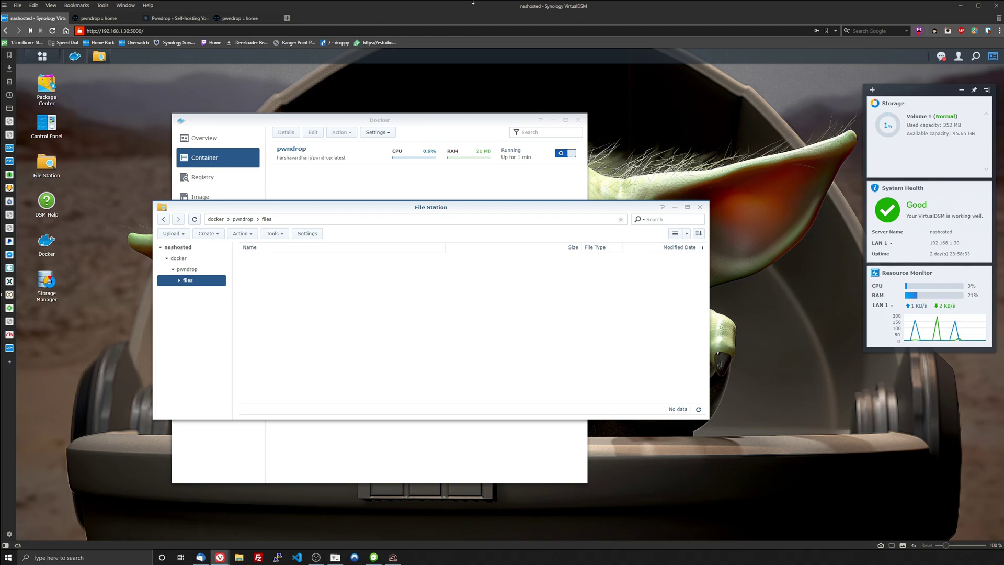
click(240, 18)
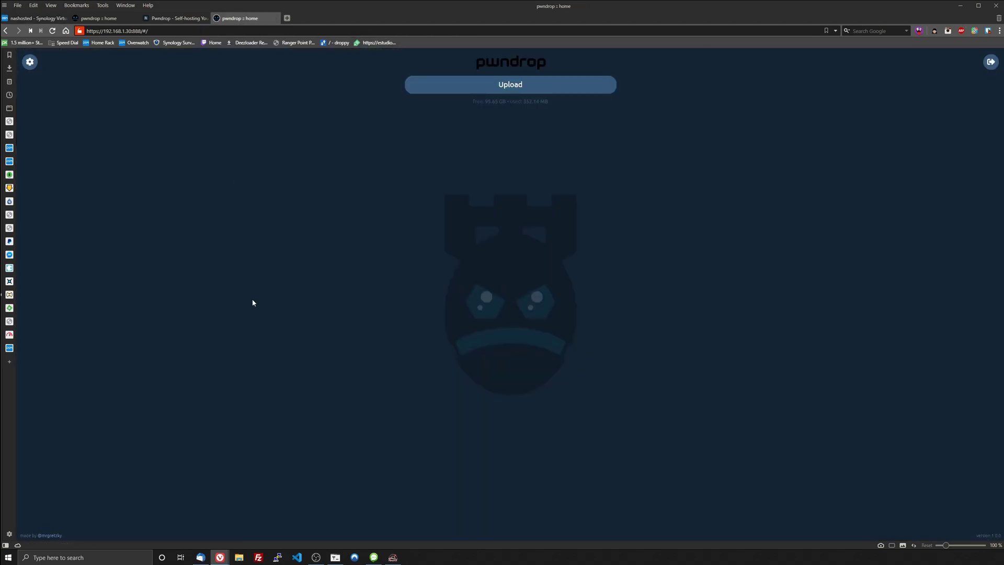
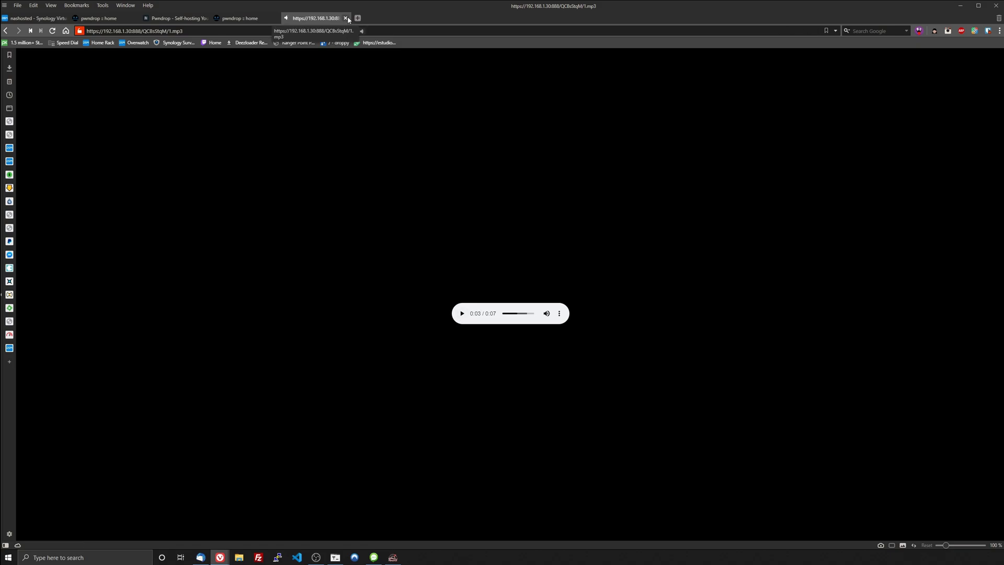
Step: Close the 1.mp3 playback tab to return to the pwndrop file list
click(347, 18)
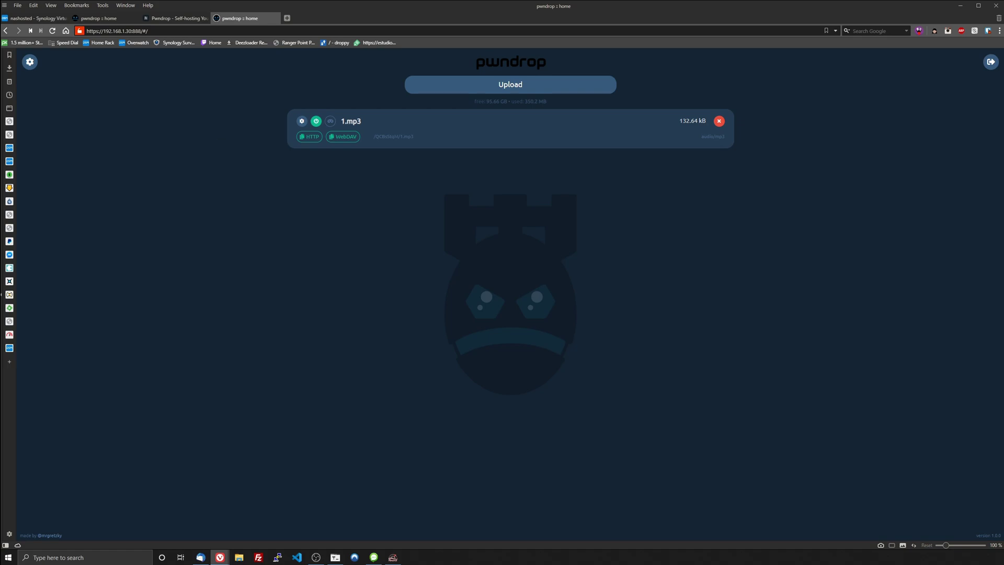
Step: Upload homeassistant-1920x1080.jpg (93.17 kB) and return to the pwndrop file list
drag(1003, 378, 621, 379)
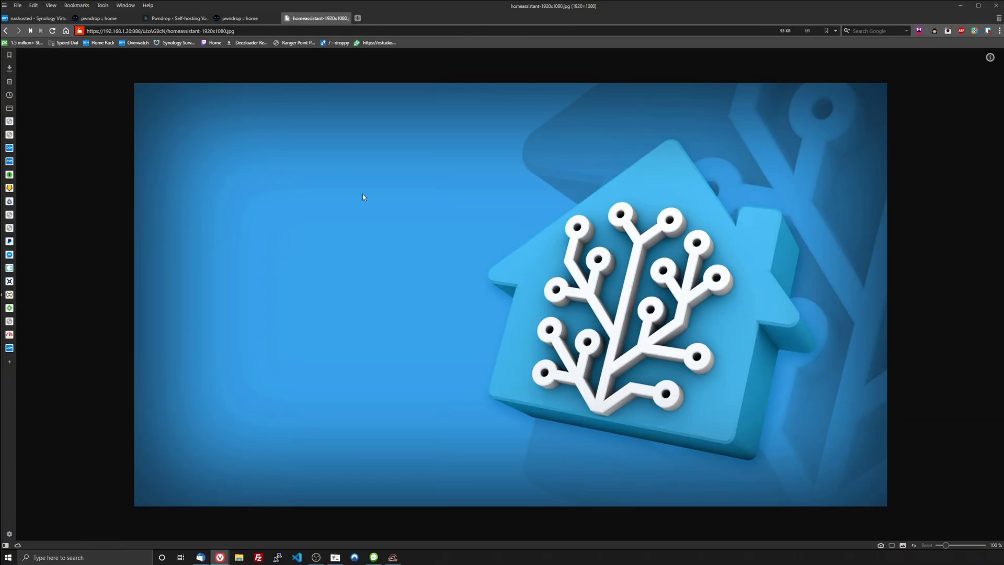
click(238, 19)
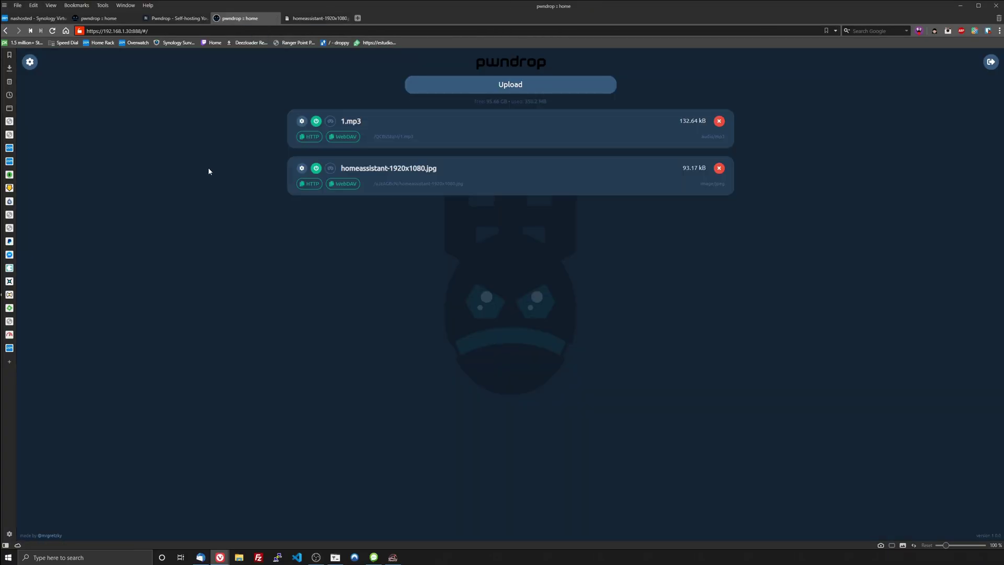
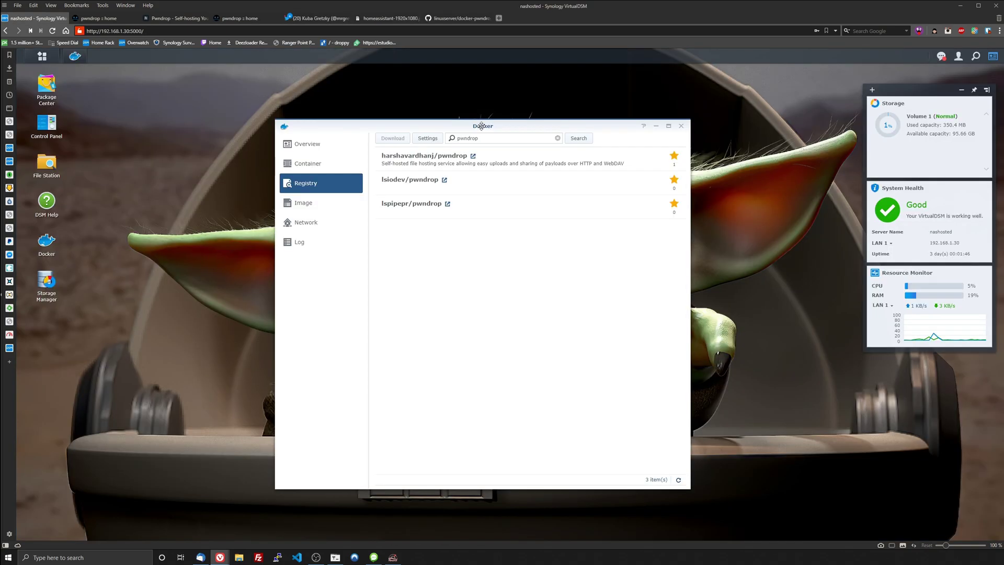
Step: Review the files uploaded to pwndrop, then confirm the harshavardhanj/pwndrop:latest container is running in Docker's Container list
click(240, 18)
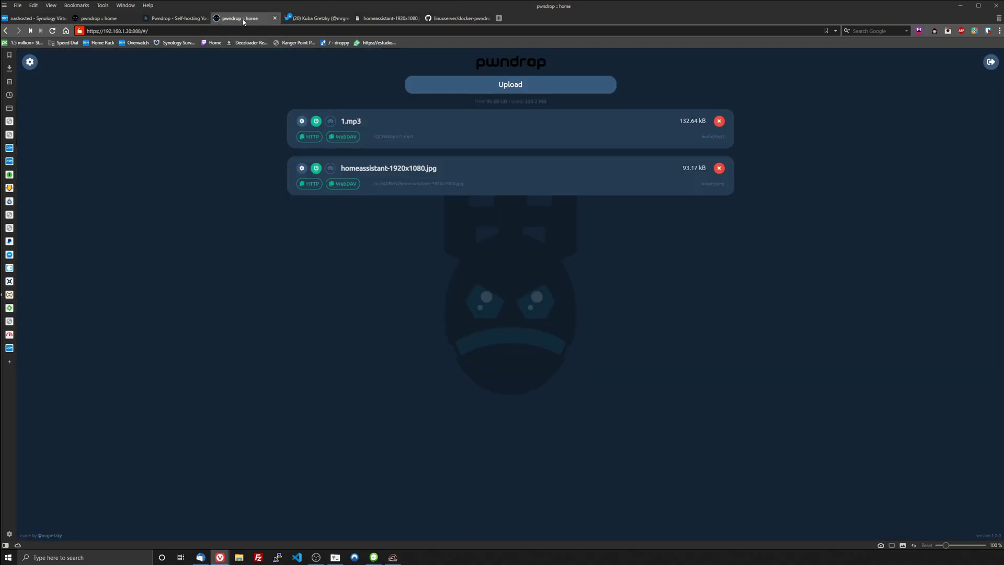
click(33, 18)
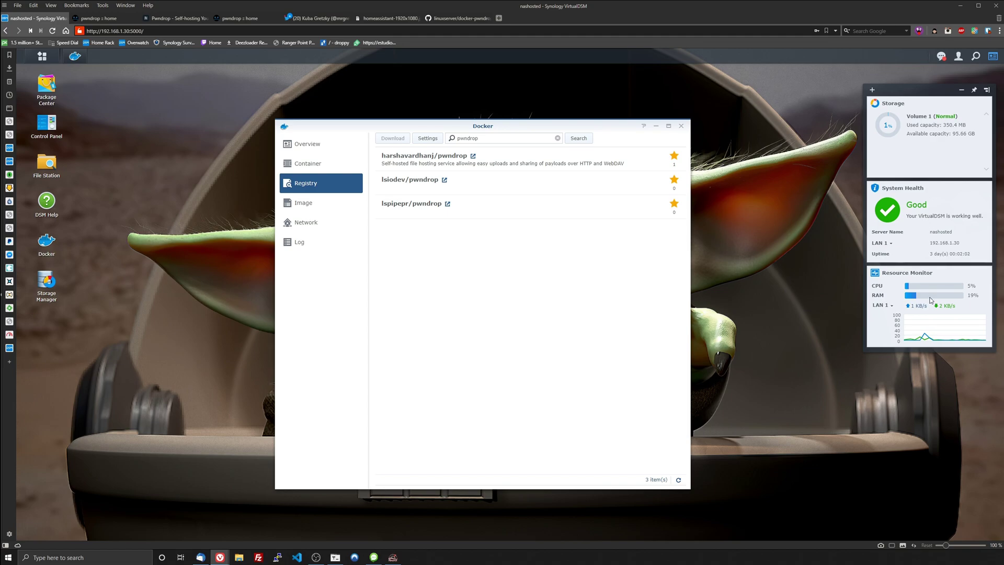
click(316, 164)
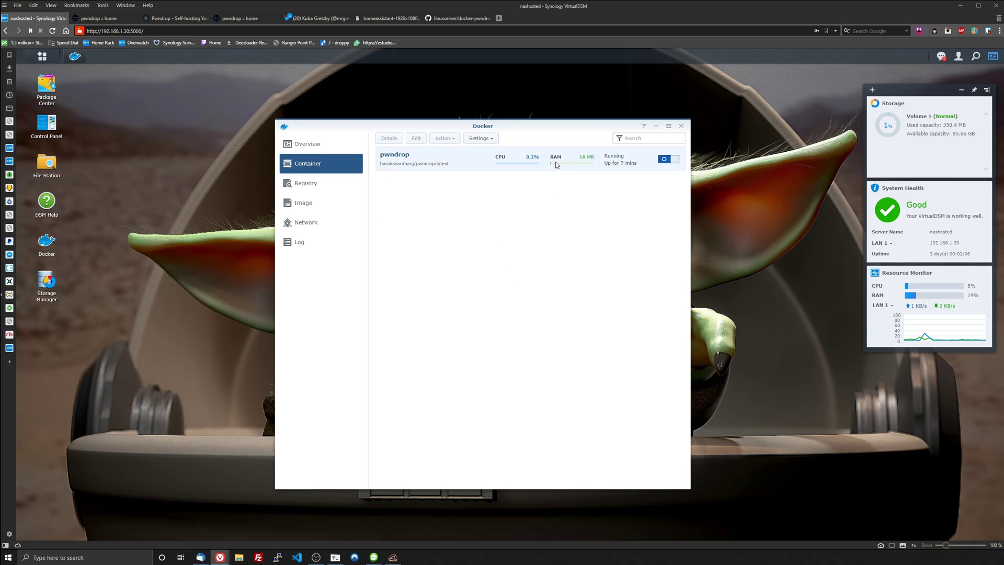
mouse_move(926, 297)
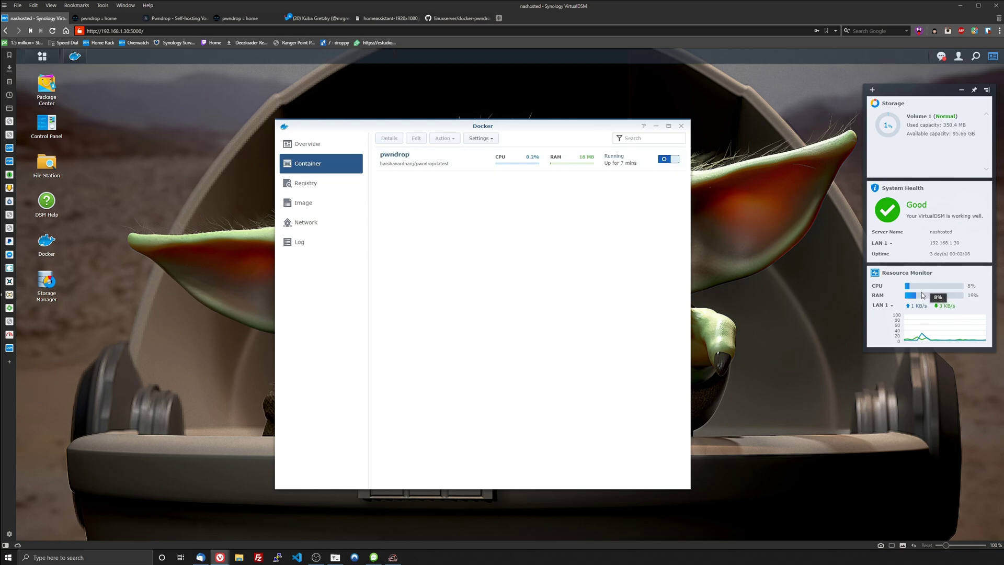